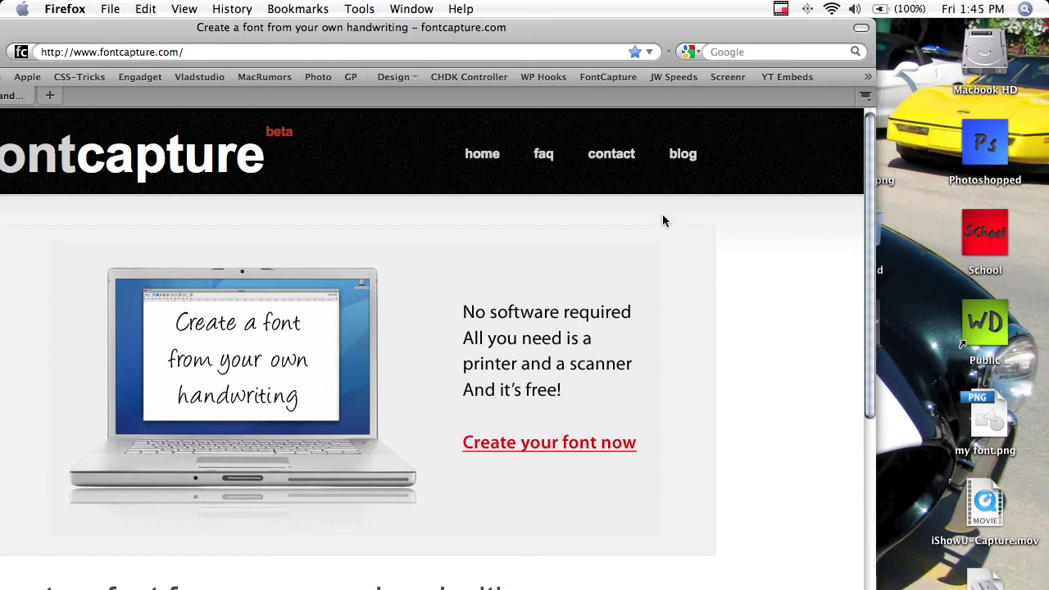
# Step: Drag the Firefox window until the fontcapture.com home page fits entirely on screen
pyautogui.moveTo(935, 123); pyautogui.dragTo(1013, 330)
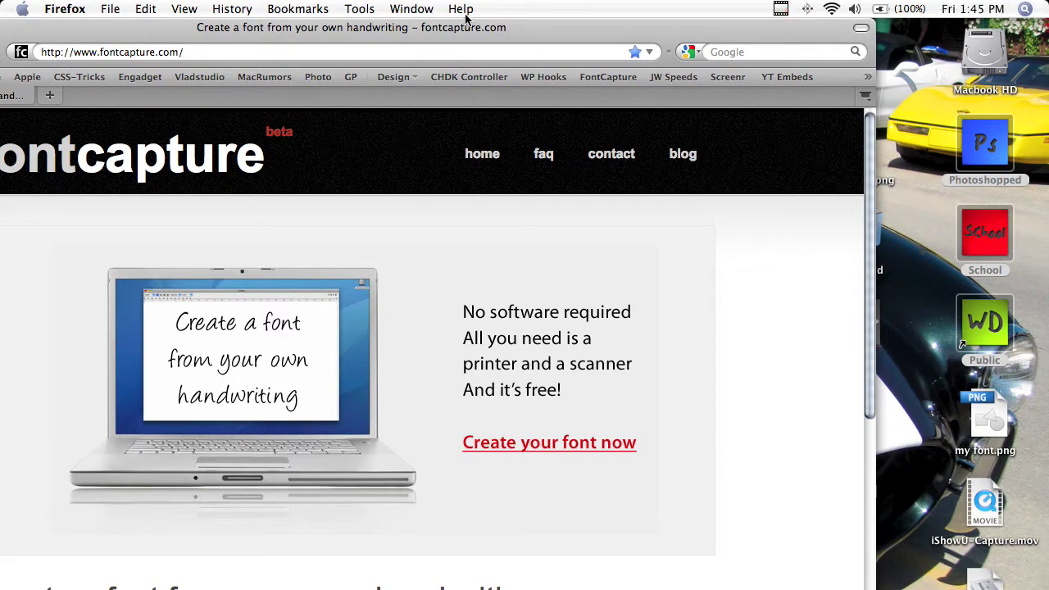
pyautogui.moveTo(491, 29); pyautogui.dragTo(666, 24)
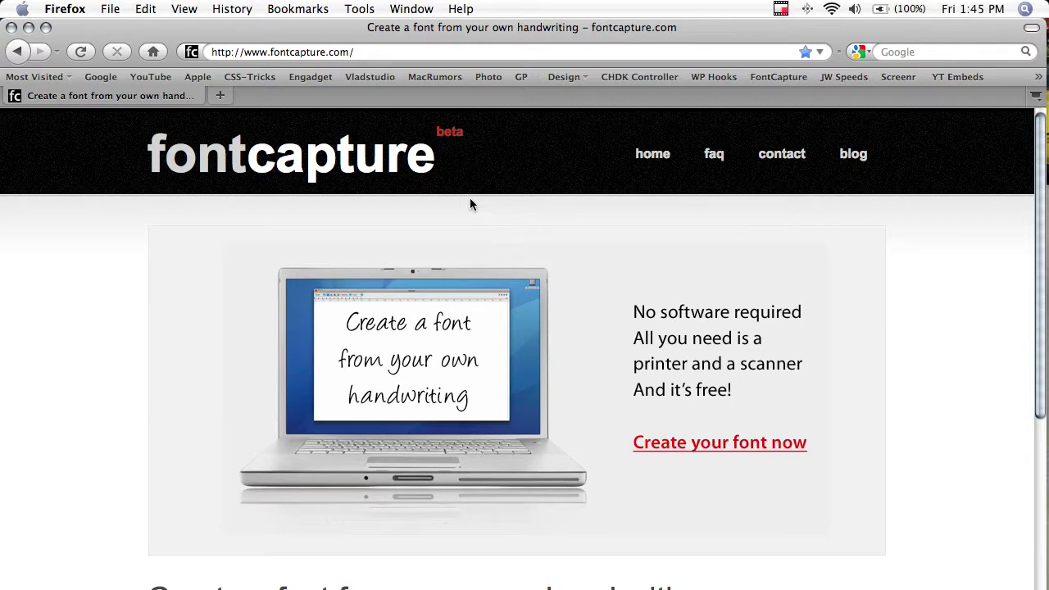
# Step: Go from 'Create your font now' through Step 2 to the Step 3 template upload page
pyautogui.click(650, 443)
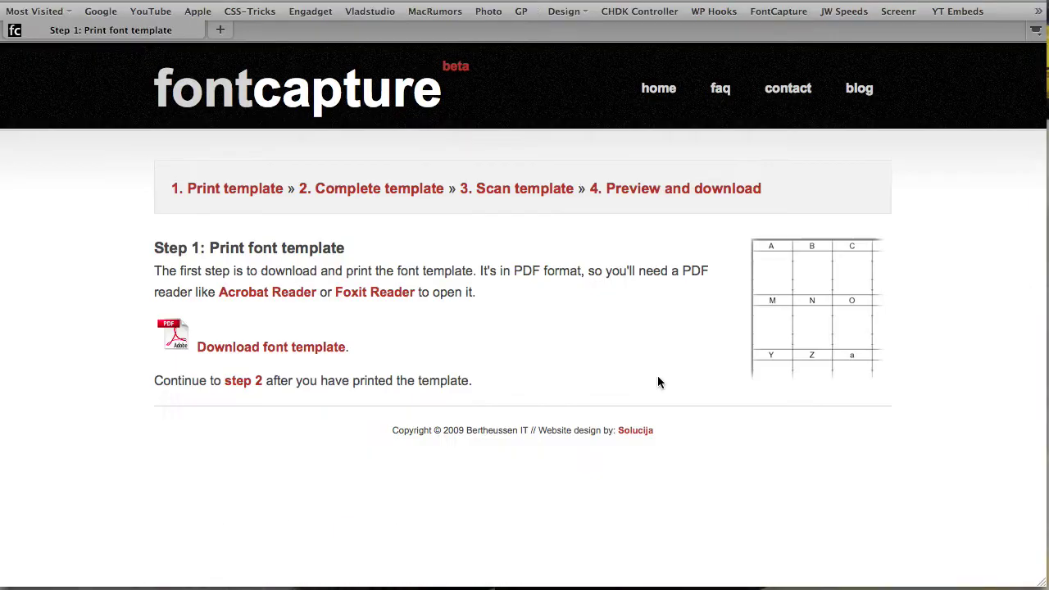
pyautogui.click(247, 390)
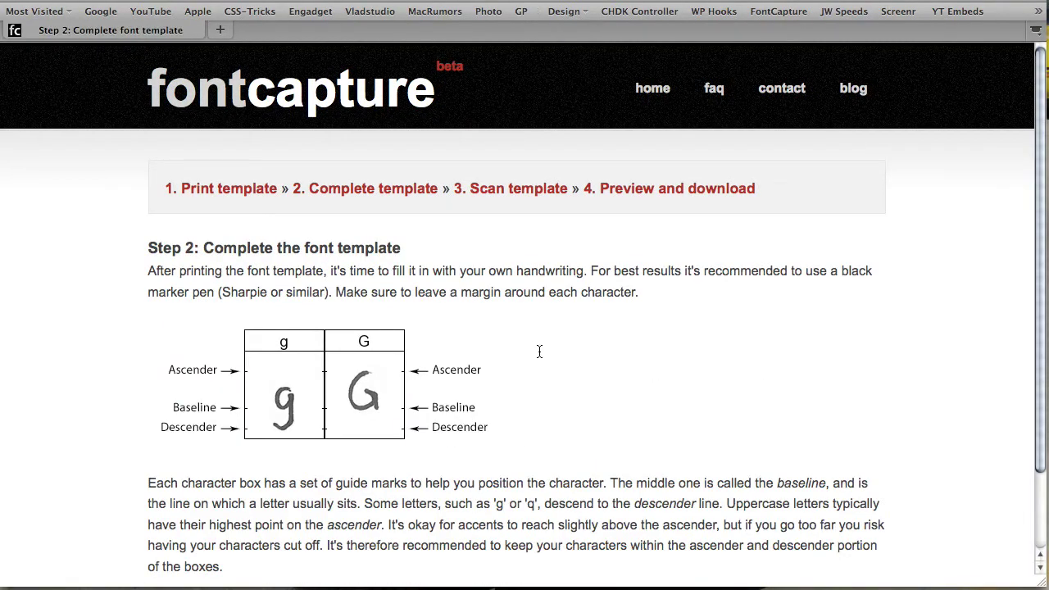
pyautogui.scroll(-3, 371, 315)
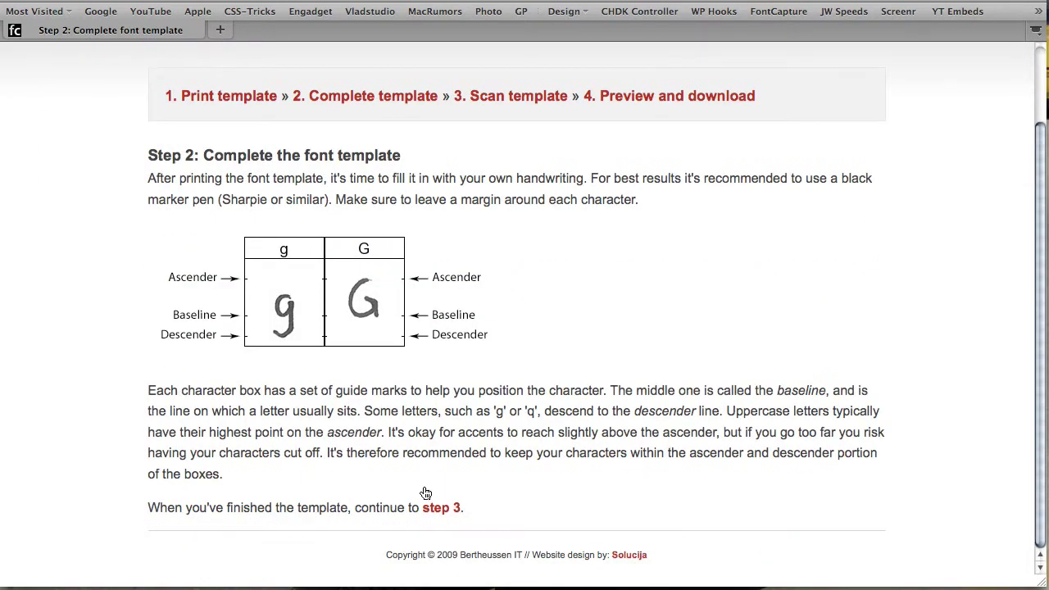
pyautogui.click(437, 508)
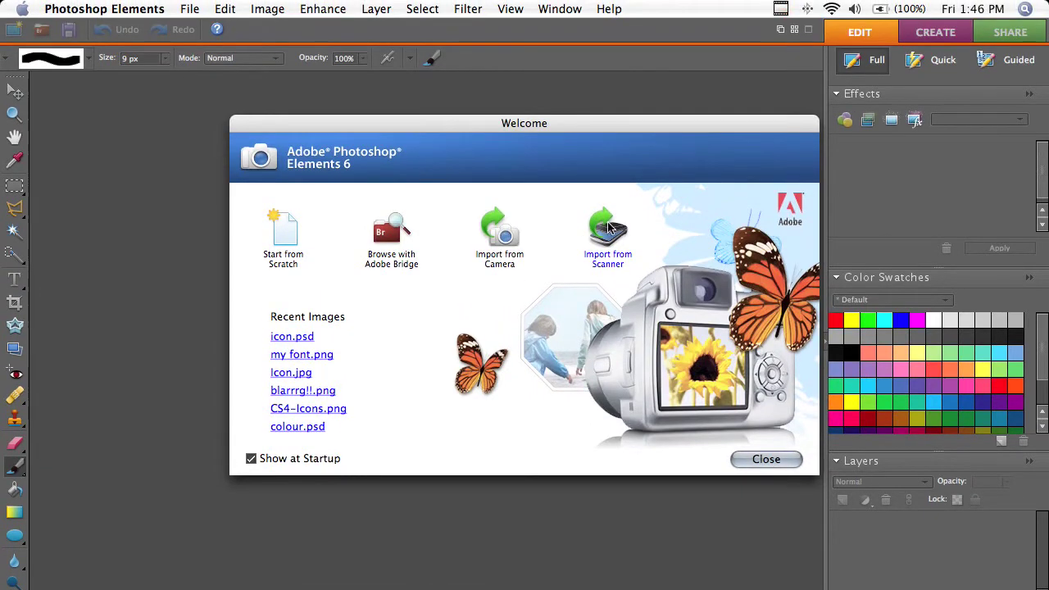
# Step: Import from scanner with CanoScan 8800F as the source, bringing up ScanGear
pyautogui.click(596, 228)
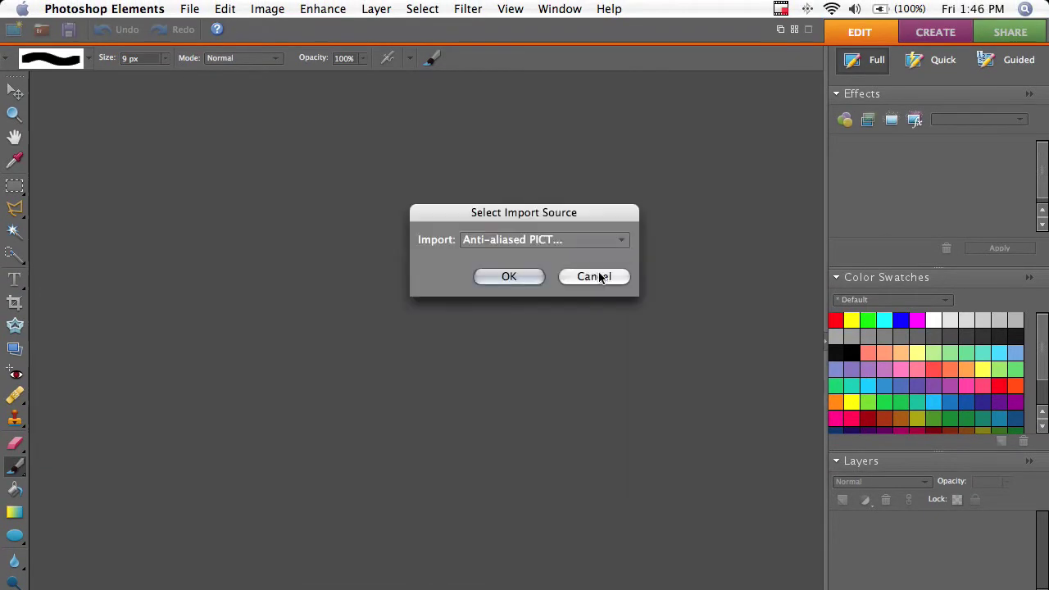
pyautogui.click(548, 240)
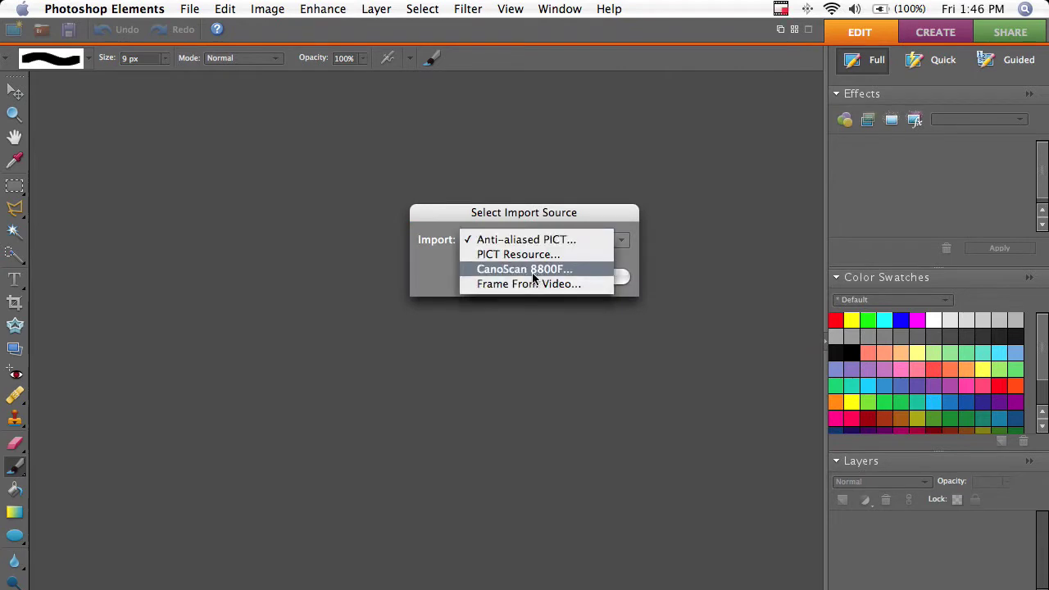
pyautogui.press('Escape')
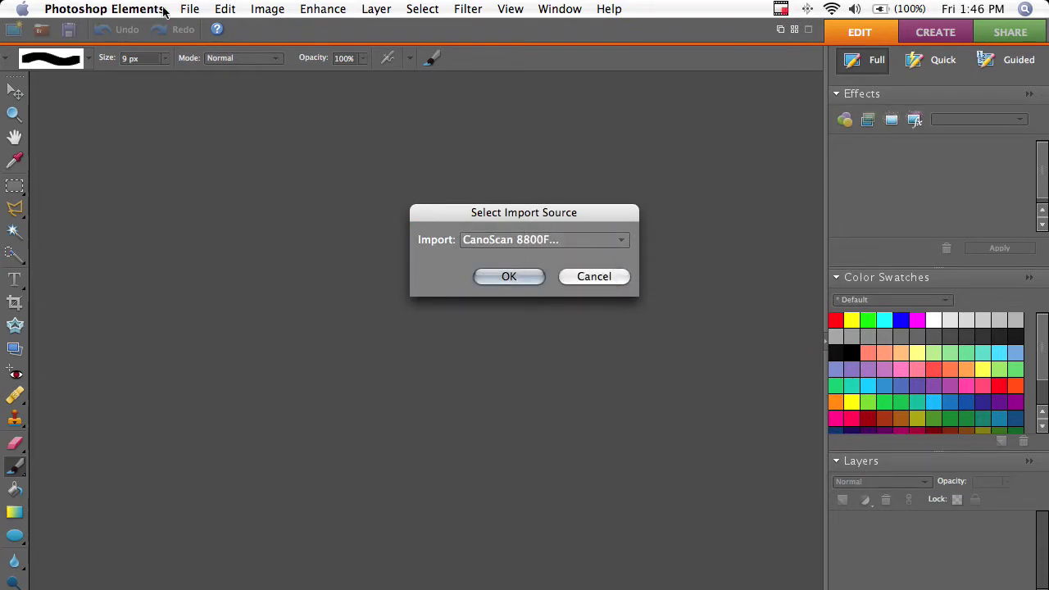
pyautogui.click(502, 276)
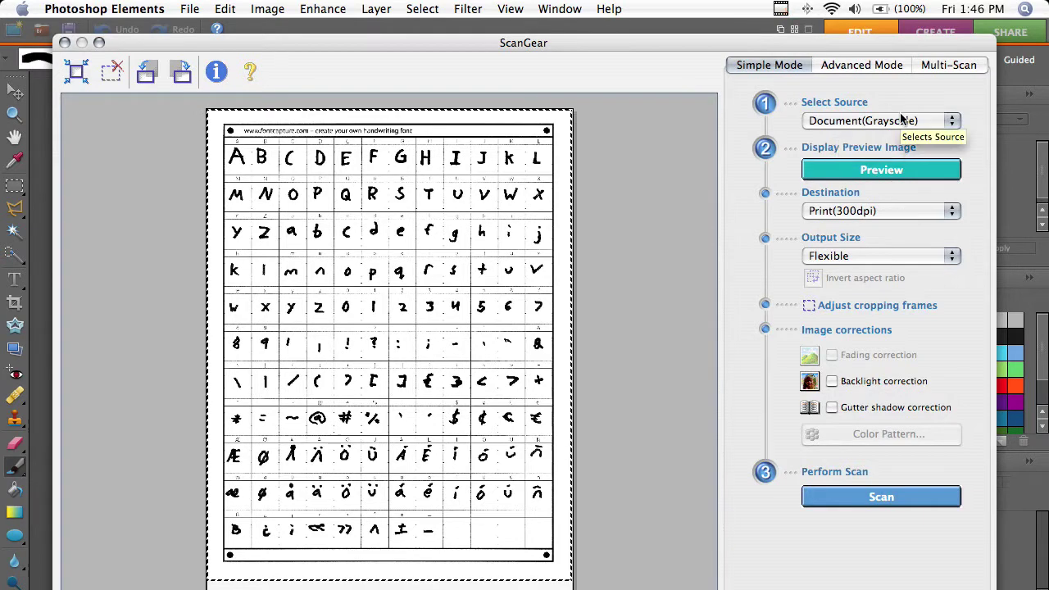
# Step: Scan the handwritten template as Document (Grayscale) into a new 2548 x 3291, 300 ppi image
pyautogui.click(902, 121)
pyautogui.click(898, 121)
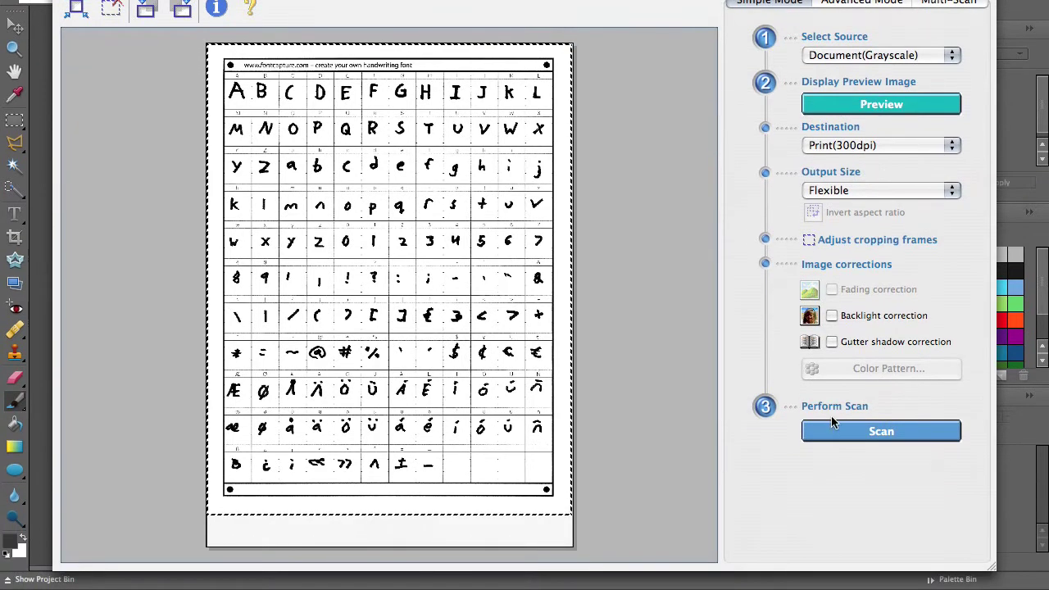
pyautogui.click(848, 432)
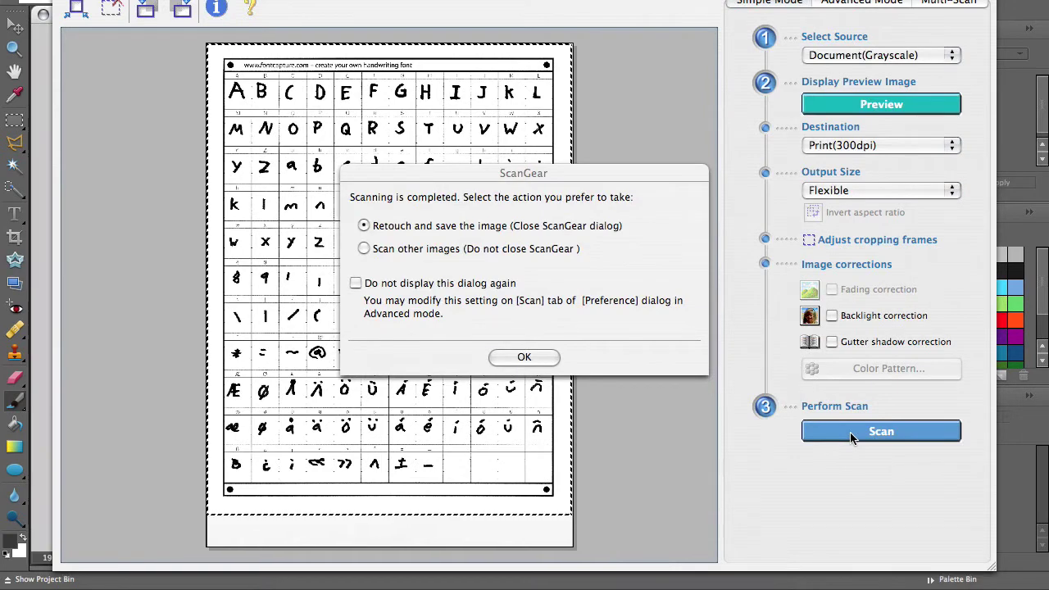
pyautogui.click(537, 365)
pyautogui.click(529, 358)
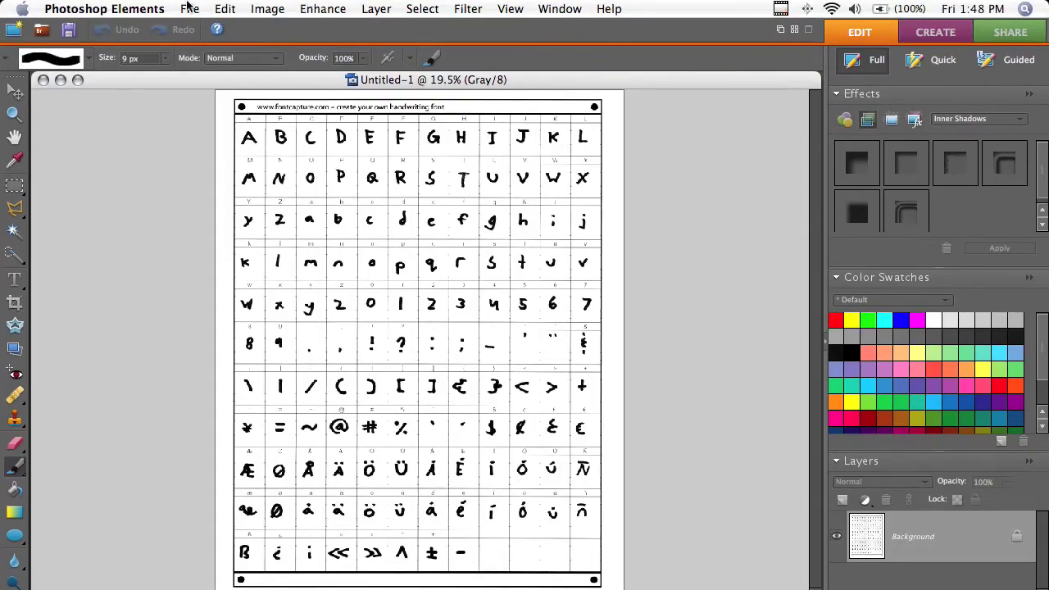
# Step: Save the scan to the Desktop as PNG file 'my awsesome font!!.png'
pyautogui.click(187, 9)
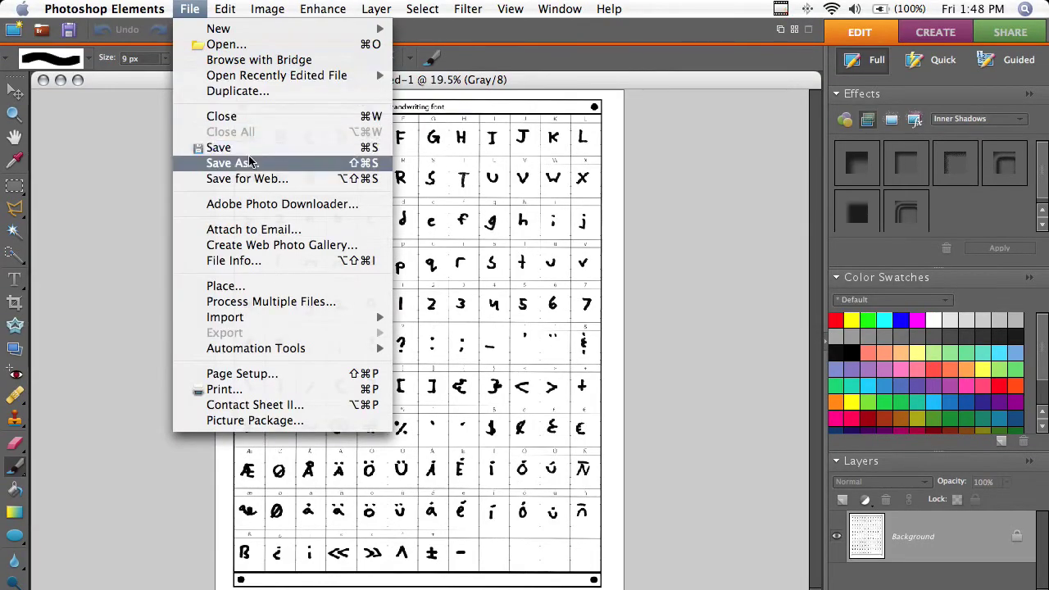
pyautogui.click(246, 146)
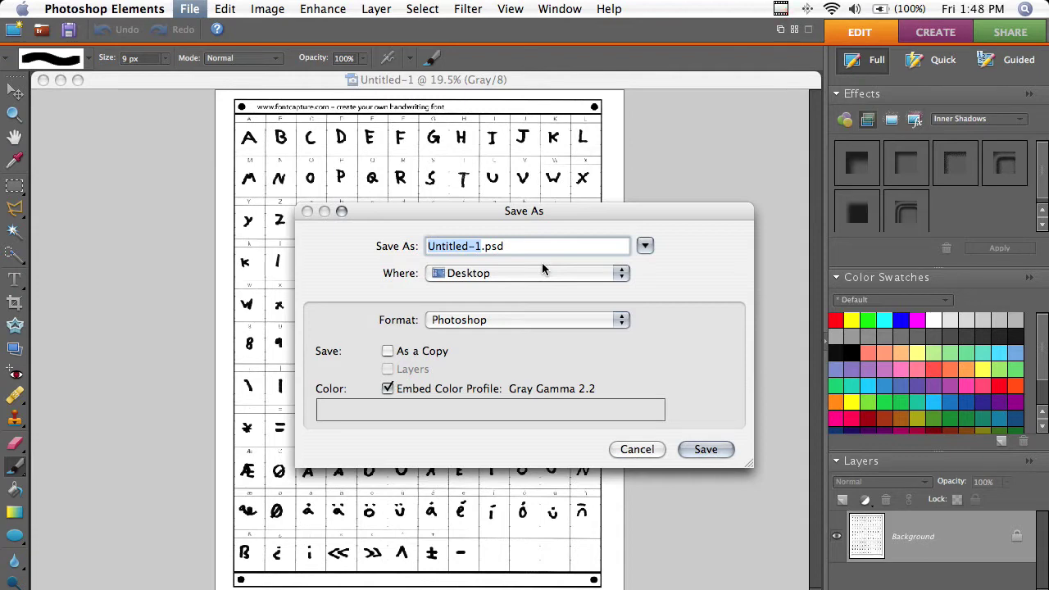
pyautogui.write('mt')
pyautogui.press('BackSpace')
pyautogui.write('y awses')
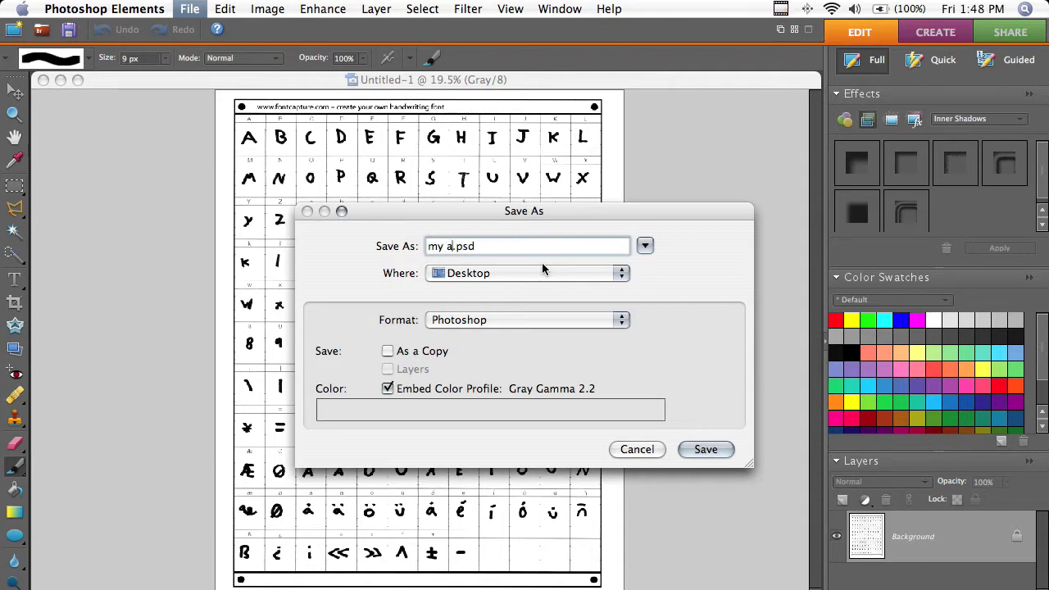
pyautogui.write('ome font!!')
pyautogui.press('Tab')
pyautogui.press('space')
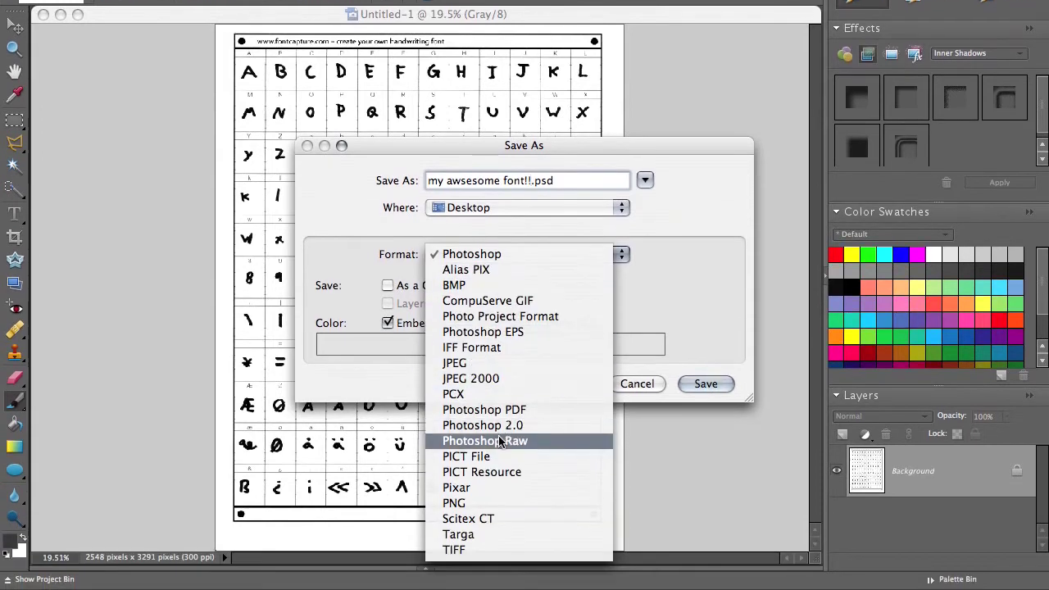
pyautogui.click(492, 503)
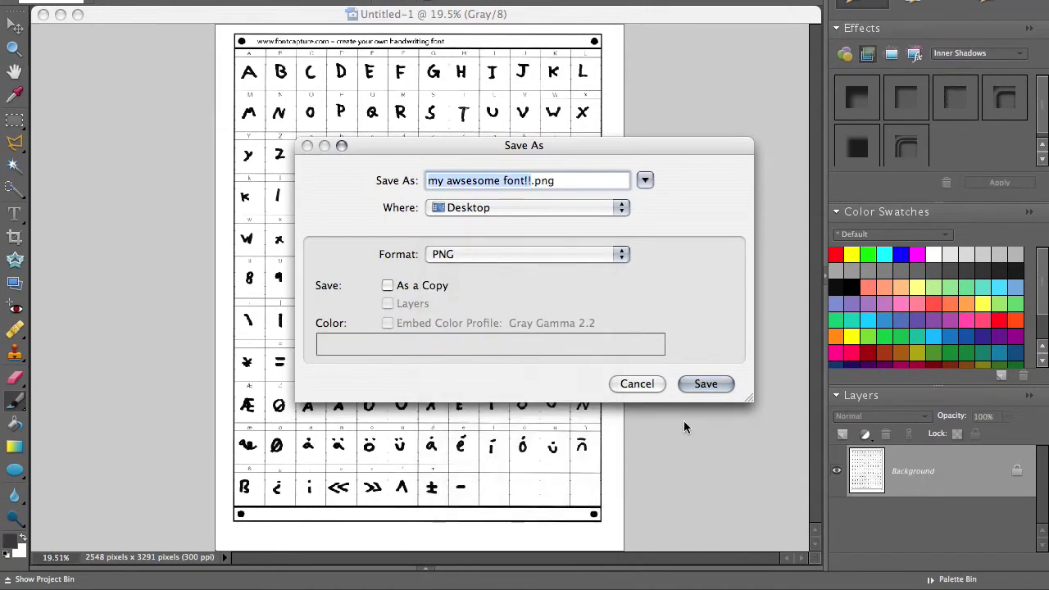
pyautogui.click(706, 383)
pyautogui.click(585, 183)
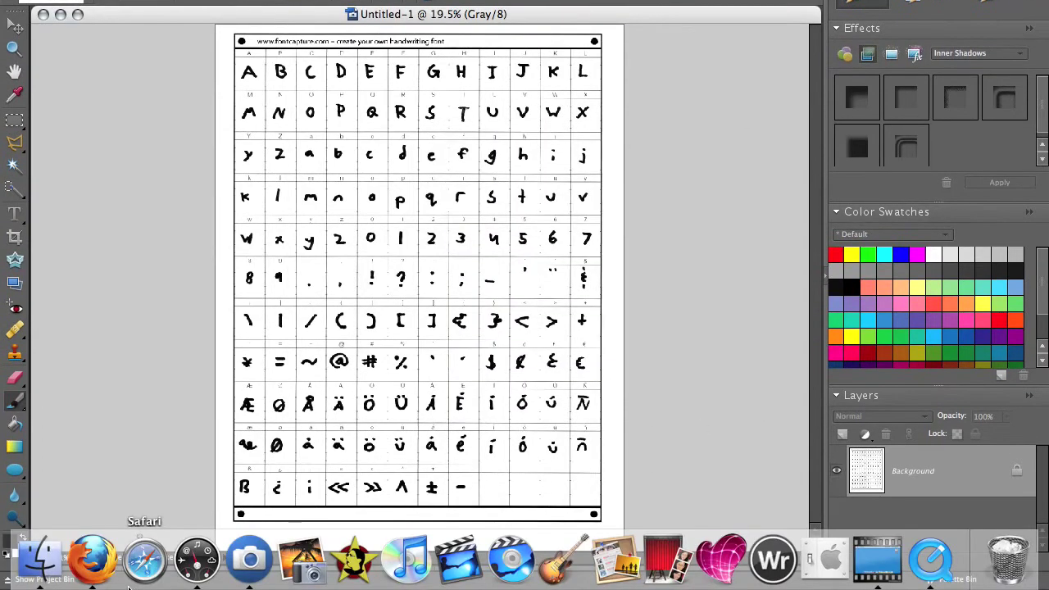
# Step: Upload 'my awsesome font!!.png' as font 'AAAAAA' with an author name and submit it
pyautogui.click(93, 556)
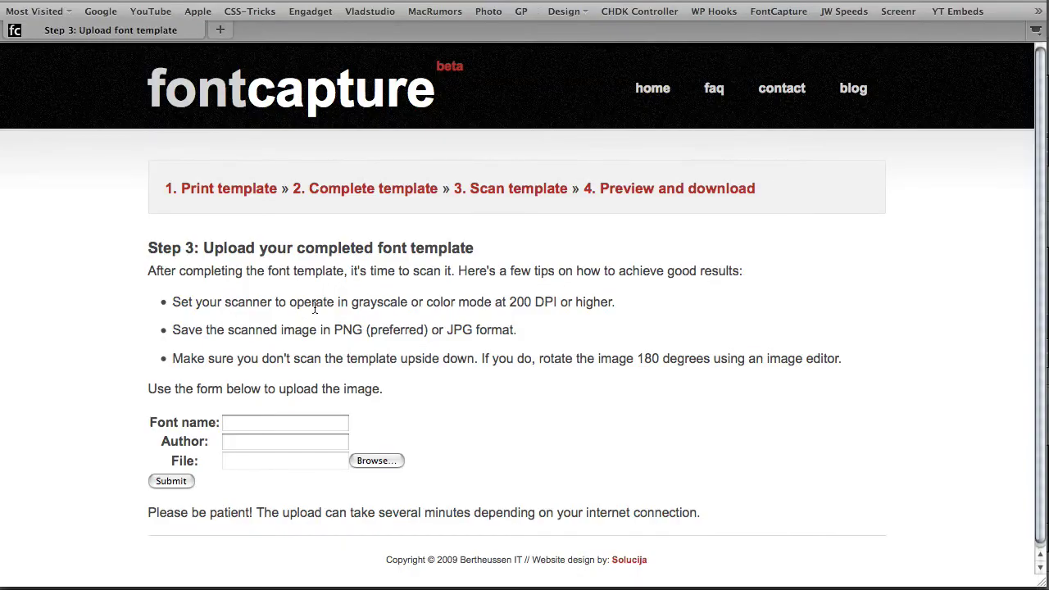
pyautogui.click(247, 431)
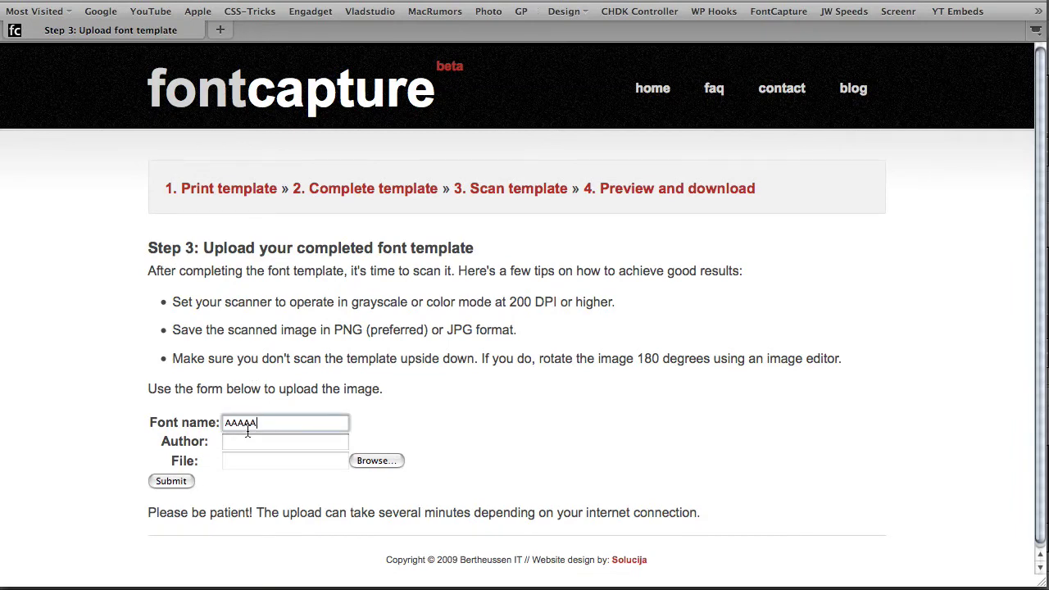
pyautogui.click(256, 447)
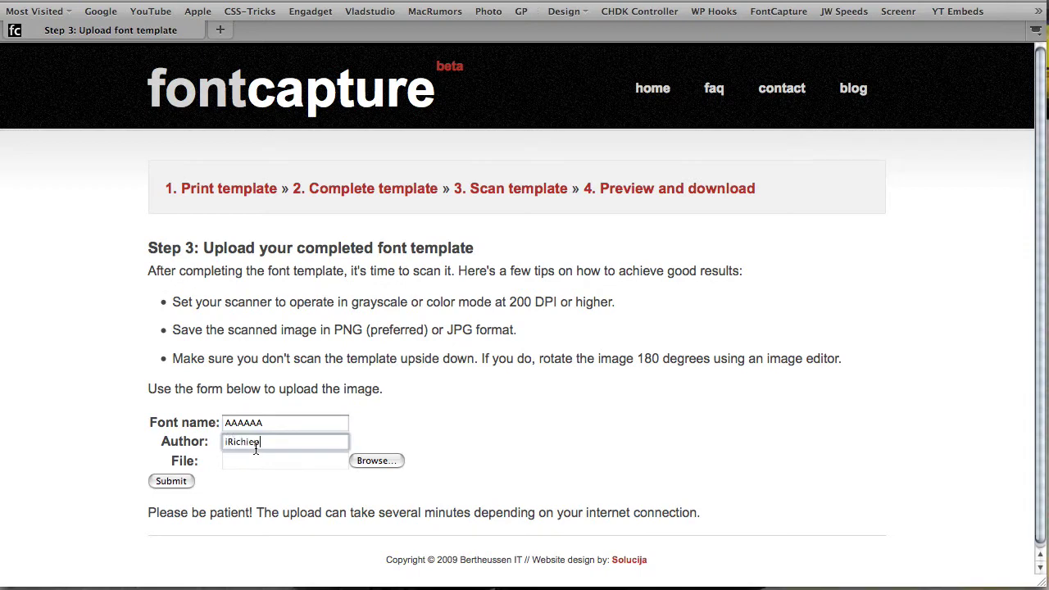
pyautogui.click(267, 455)
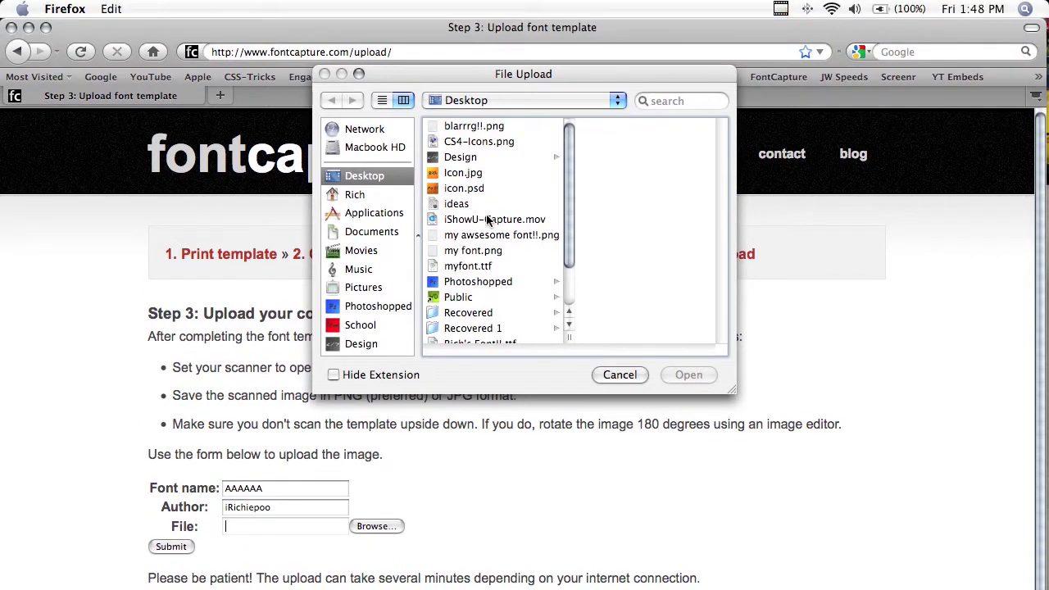
pyautogui.click(535, 236)
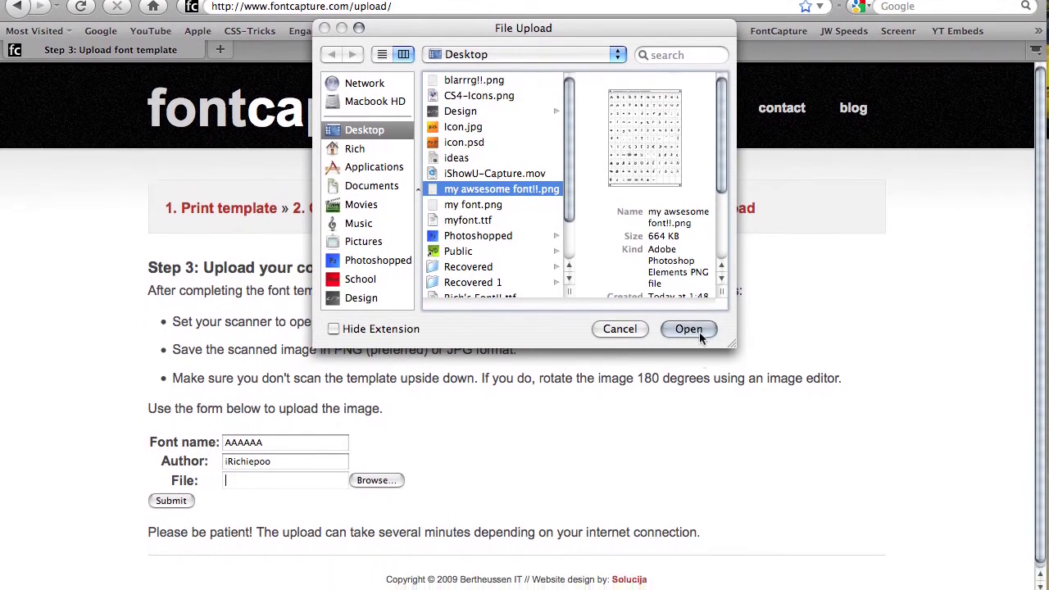
pyautogui.click(689, 354)
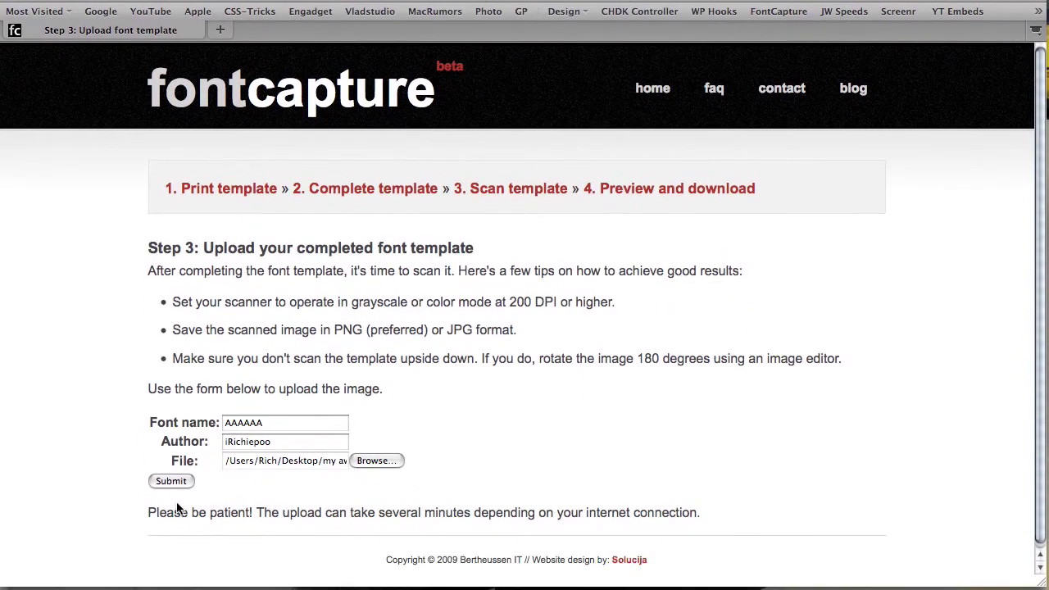
pyautogui.click(173, 483)
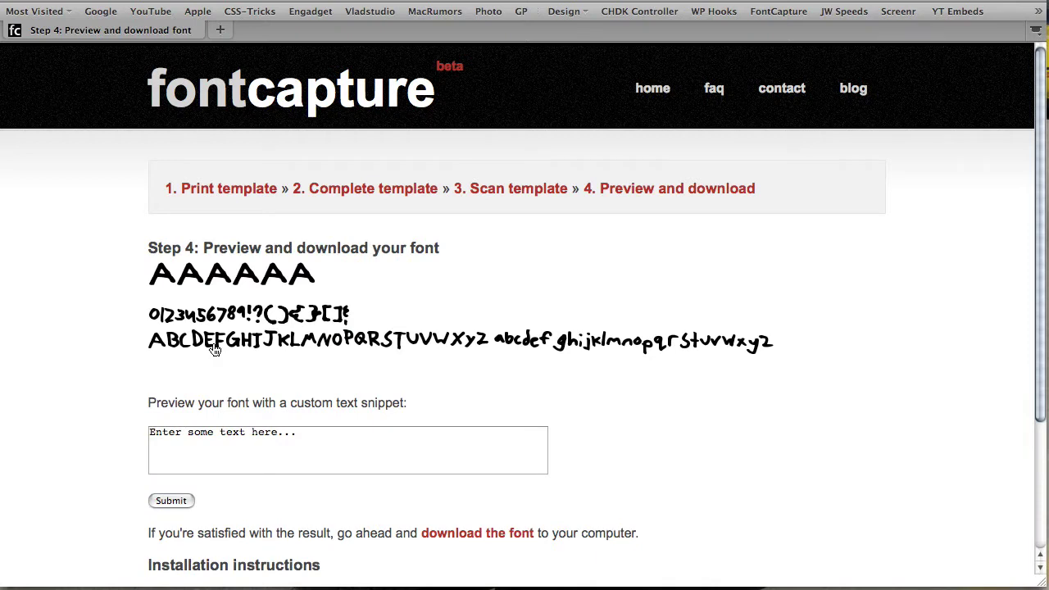
# Step: Download myfont.ttf, then close the Downloads window and Firefox
pyautogui.scroll(-3, 341, 366)
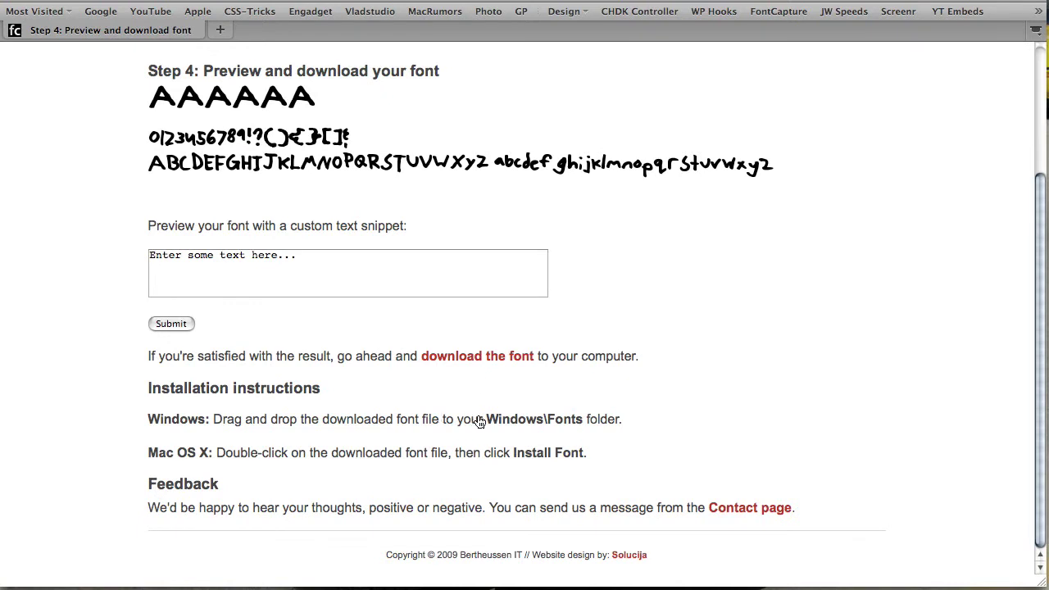
pyautogui.click(478, 356)
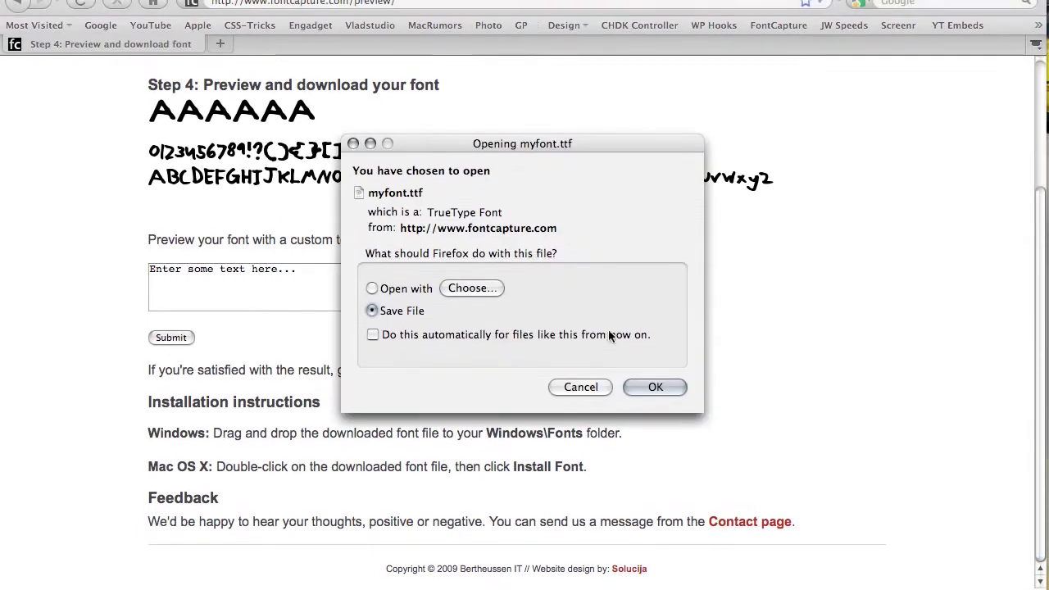
pyautogui.click(656, 374)
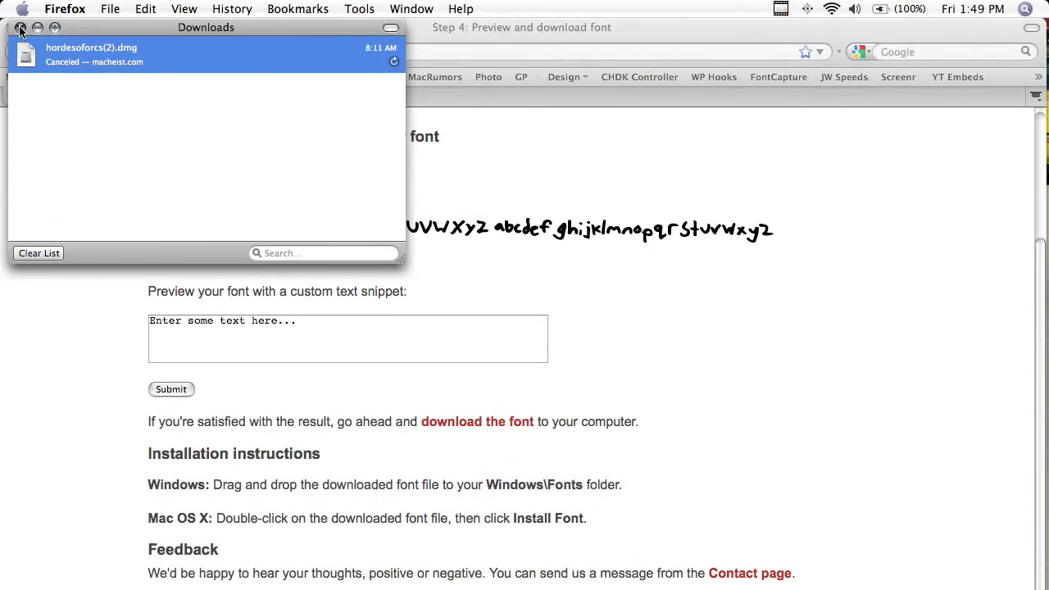
pyautogui.click(21, 29)
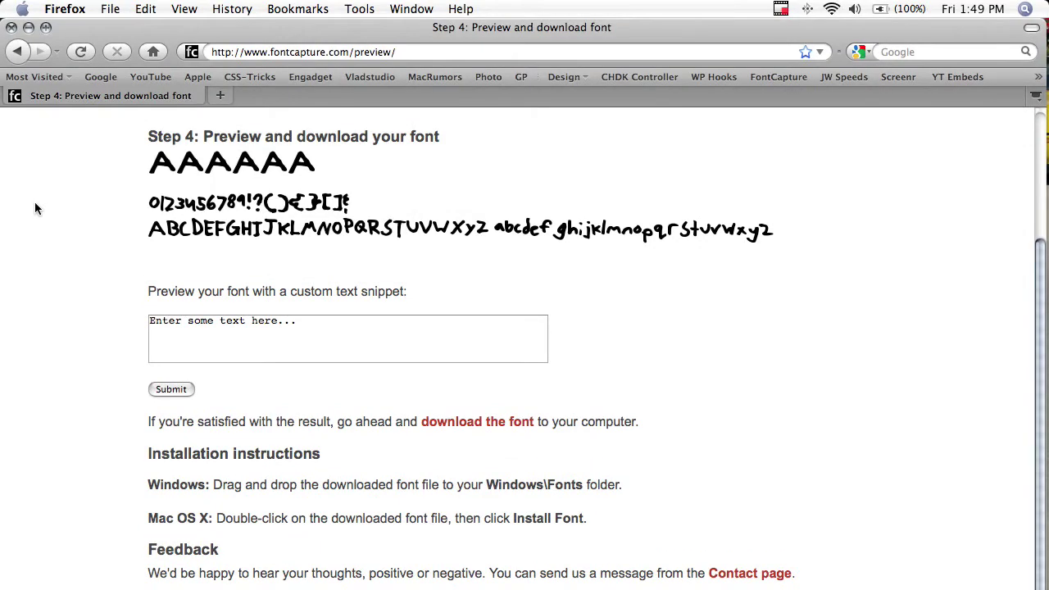
pyautogui.click(11, 29)
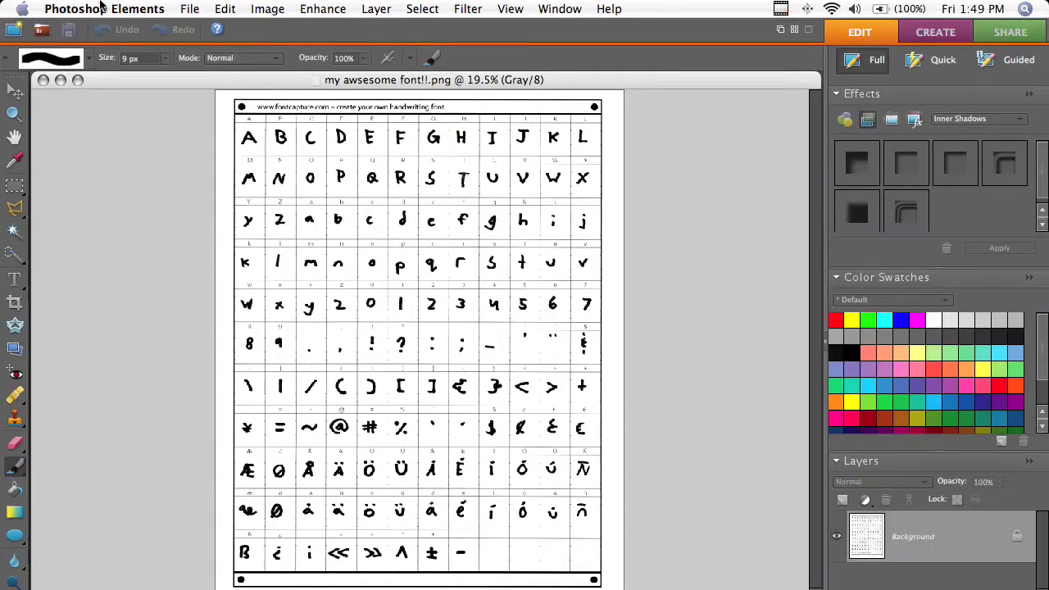
# Step: Quit Photoshop Elements and hide the iShowU recorder window to reveal the desktop
pyautogui.click(105, 9)
pyautogui.click(141, 182)
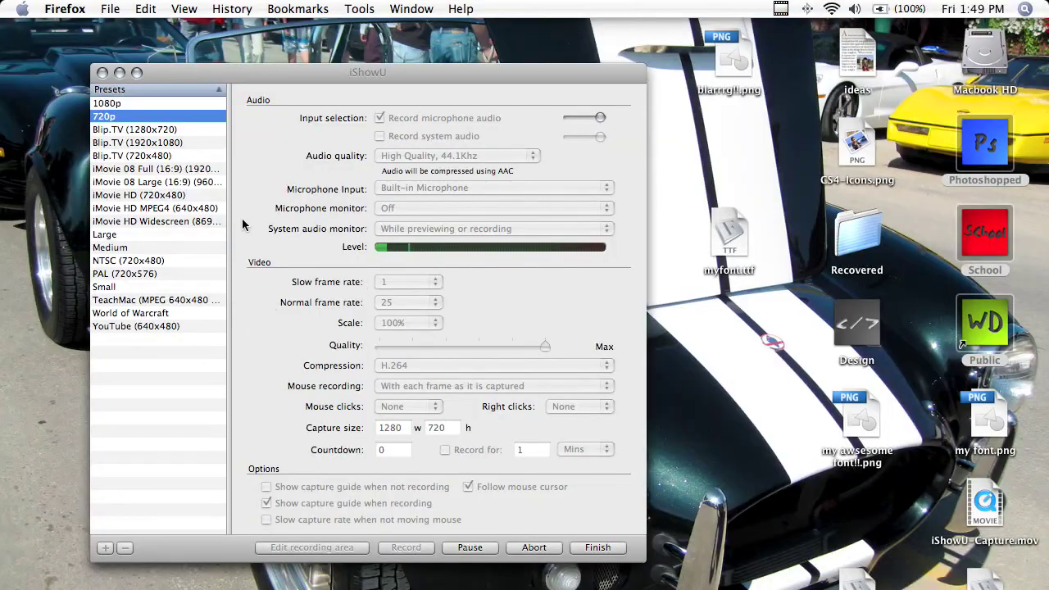
pyautogui.click(250, 144)
pyautogui.click(119, 74)
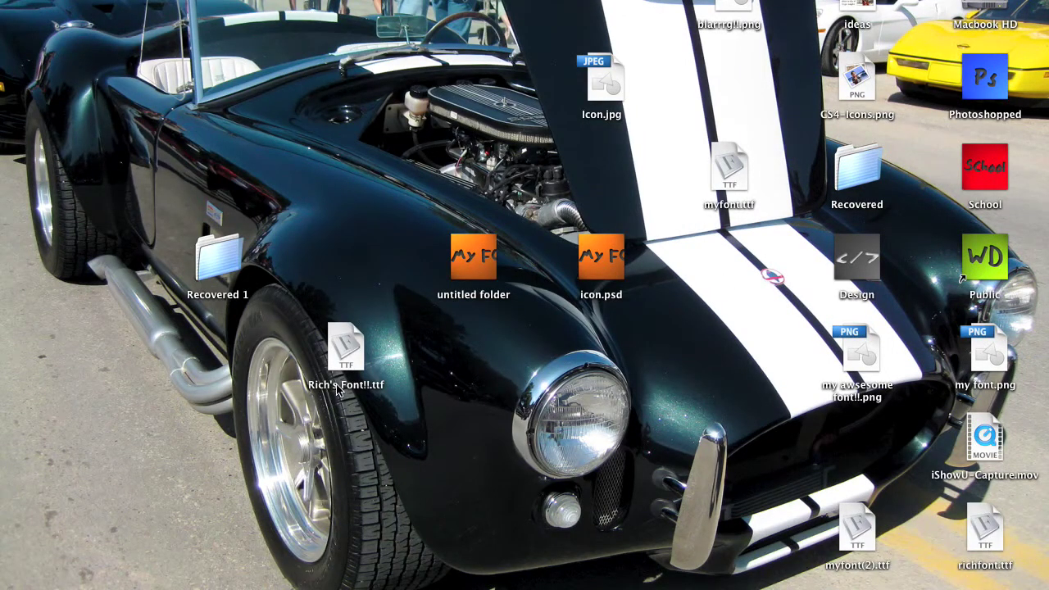
# Step: Install the downloaded .ttf handwriting font in Font Book, then close Font Book
pyautogui.doubleClick(350, 345)
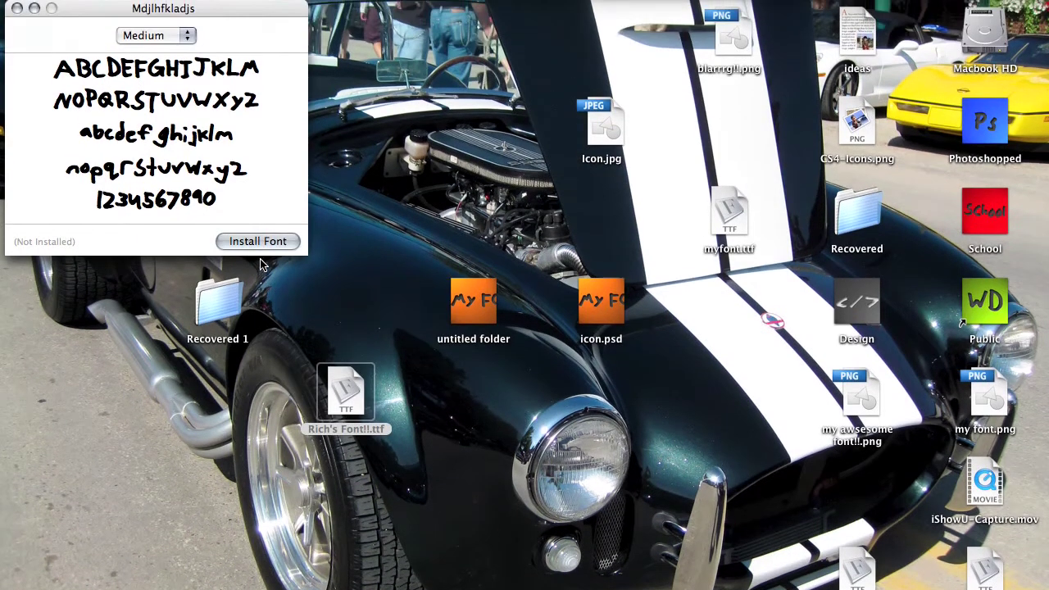
pyautogui.click(261, 197)
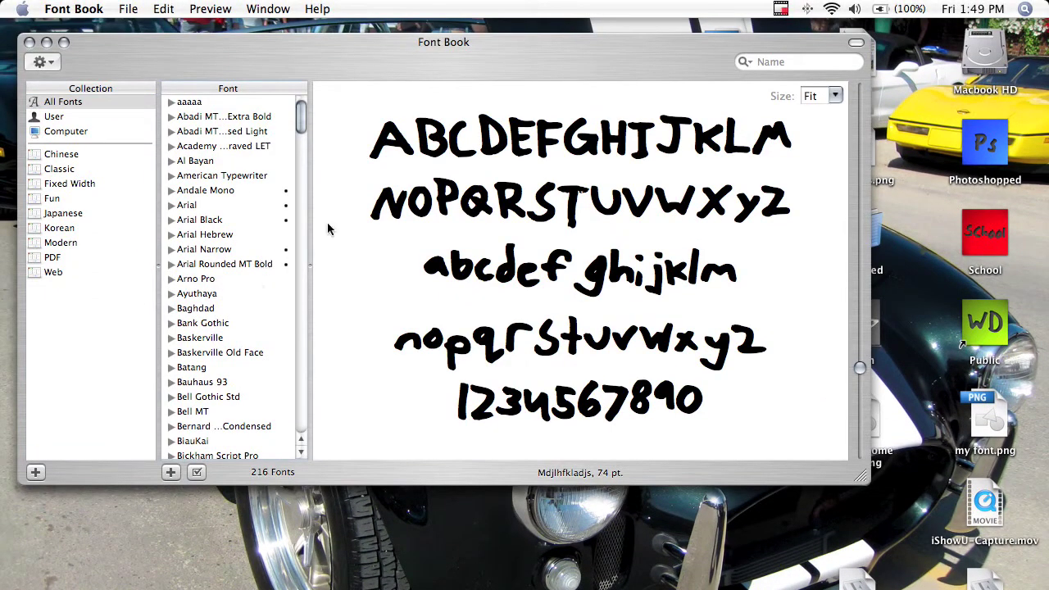
pyautogui.scroll(-5, 263, 169)
pyautogui.scroll(5, 263, 166)
pyautogui.click(29, 43)
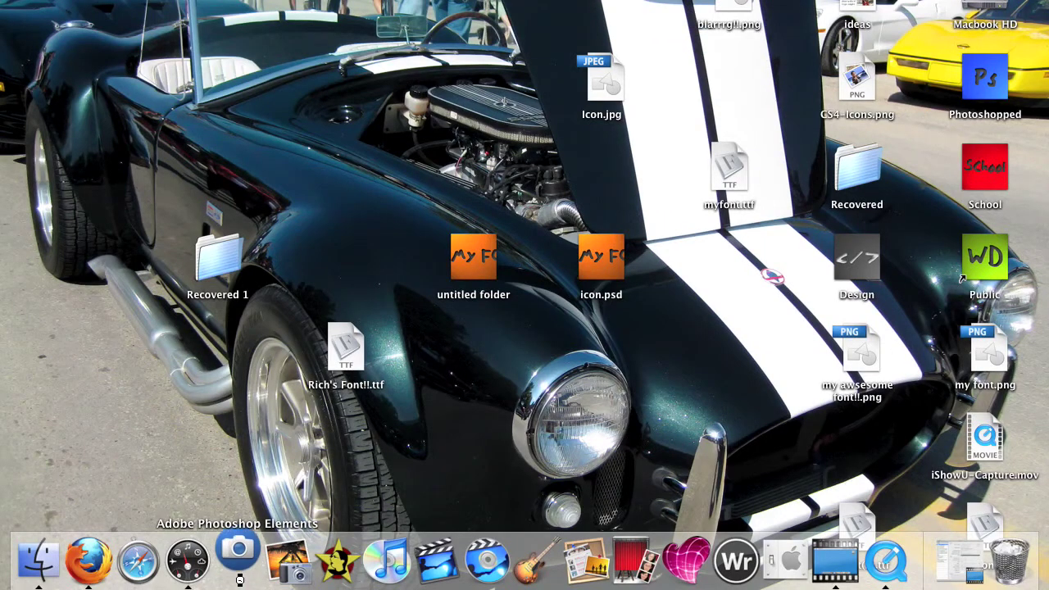
# Step: Launch Photoshop Elements and create a 512 × 512 px, 300 ppi document from scratch
pyautogui.click(239, 566)
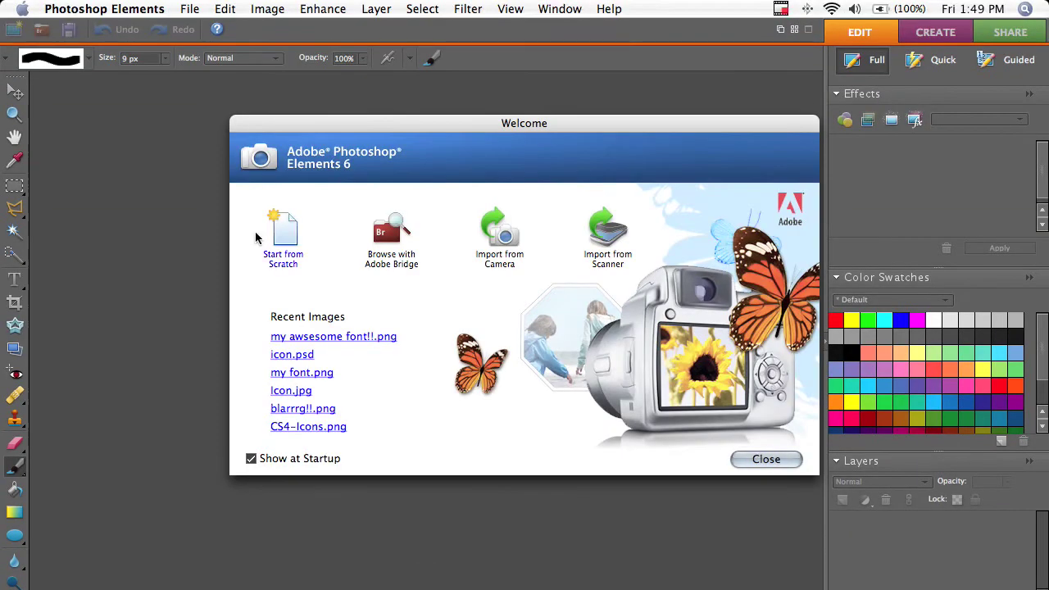
pyautogui.click(283, 234)
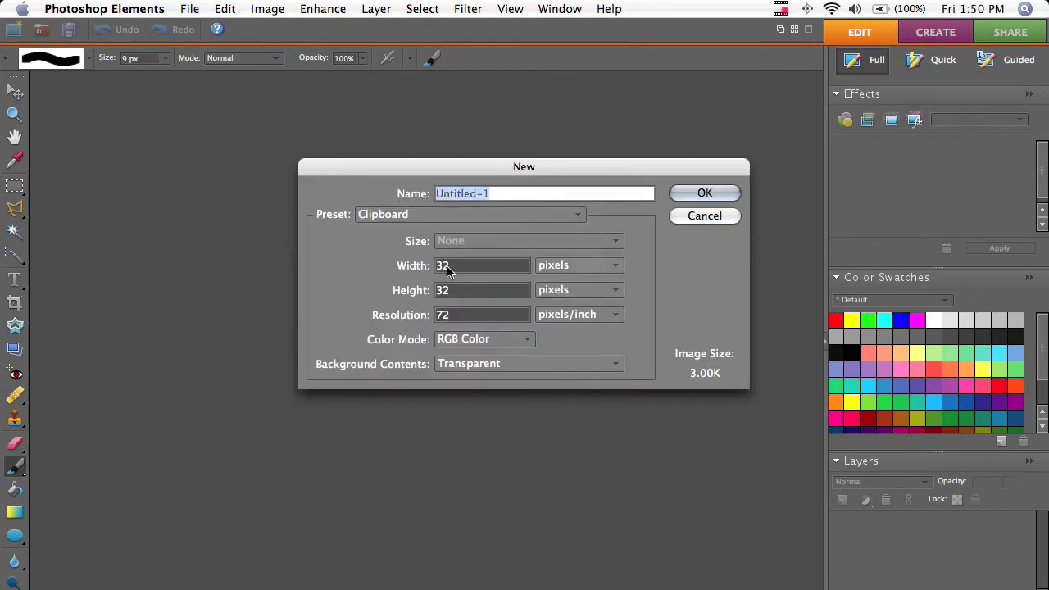
pyautogui.click(484, 264)
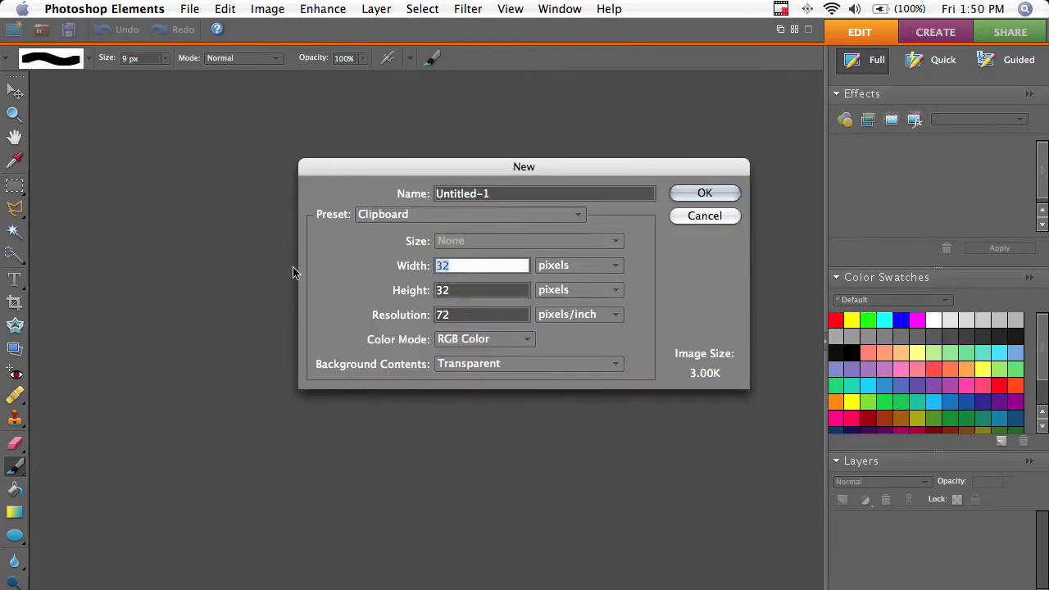
pyautogui.write('512')
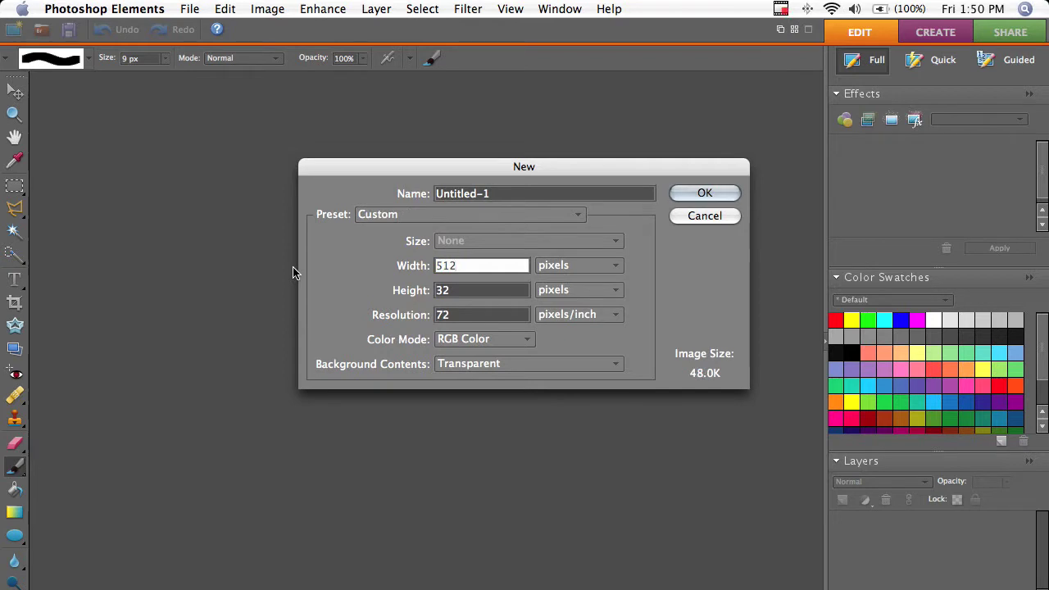
pyautogui.press('Tab')
pyautogui.write('512')
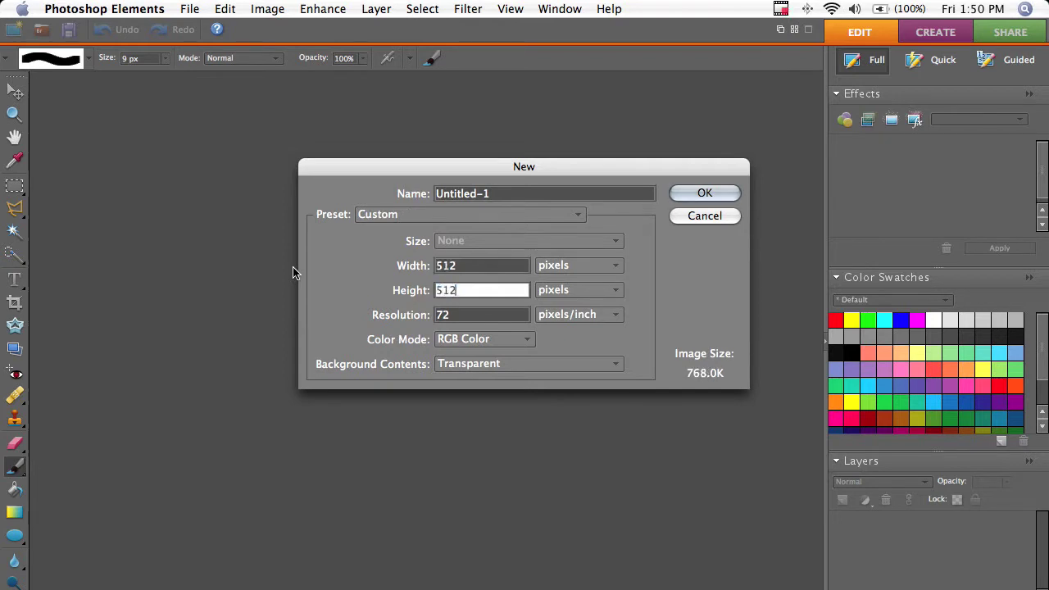
pyautogui.press('Tab')
pyautogui.write('300')
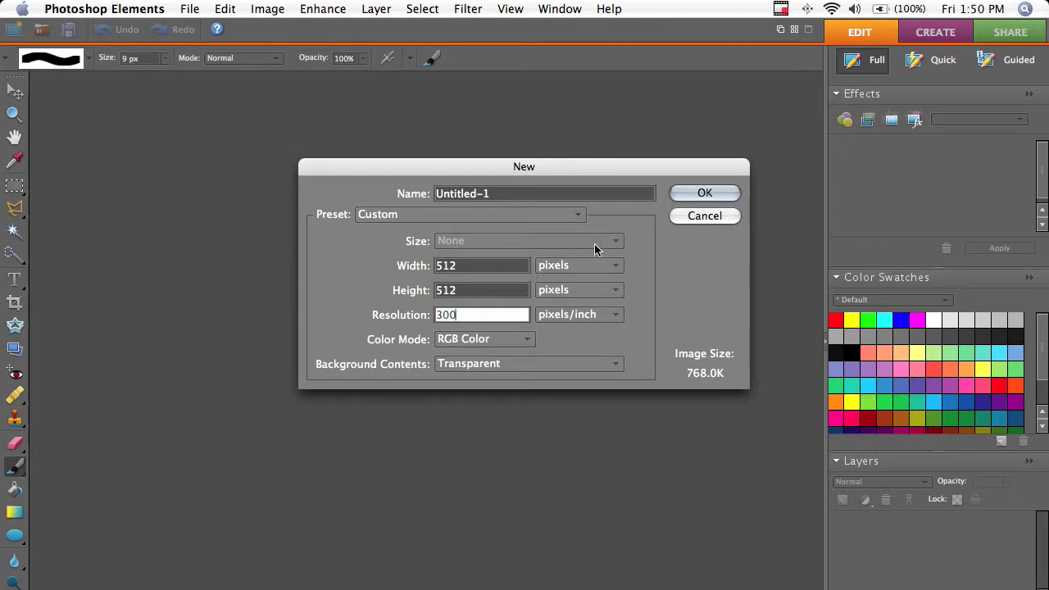
pyautogui.click(703, 195)
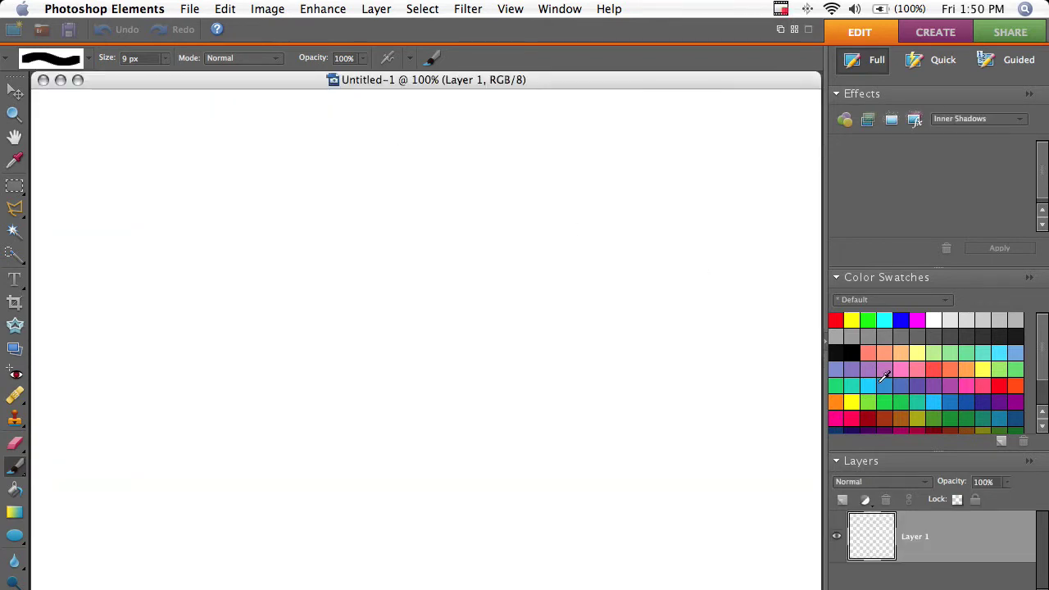
# Step: Fill the transparent layer with a dark blue swatch using the Paint Bucket
pyautogui.scroll(-2, 1023, 387)
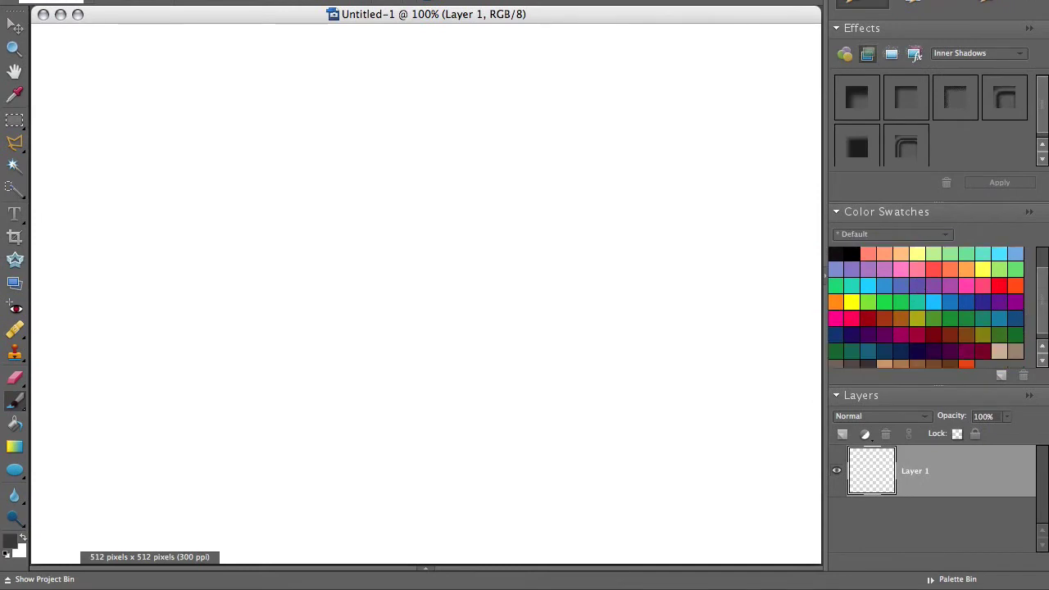
pyautogui.click(1016, 318)
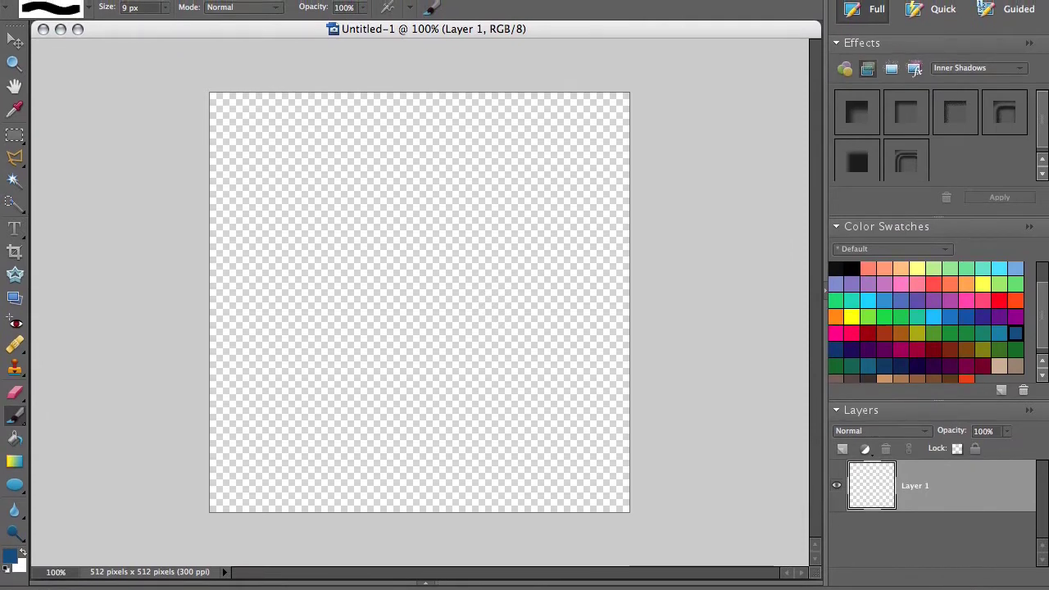
pyautogui.click(508, 346)
# Step: Apply Render > Lighting Effects with the spotlight aimed toward the top-left corner
pyautogui.click(422, 8)
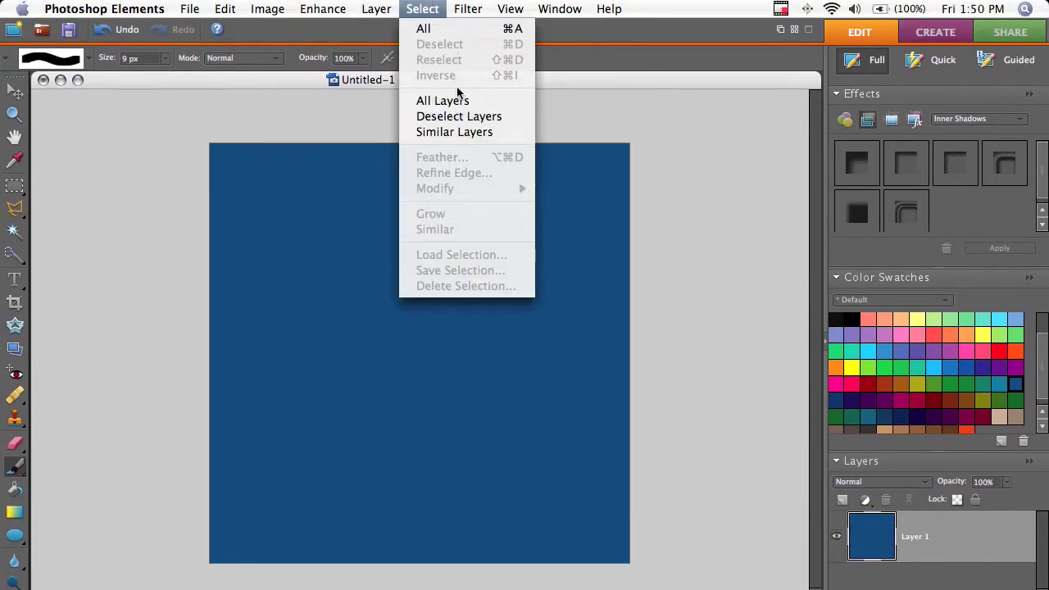
pyautogui.moveTo(470, 8)
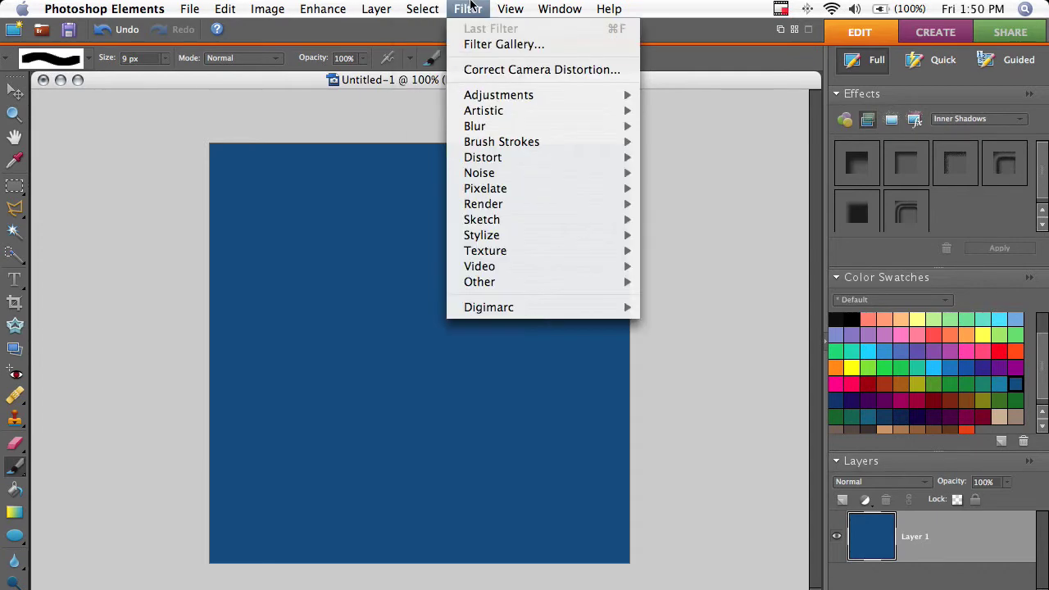
pyautogui.moveTo(503, 190)
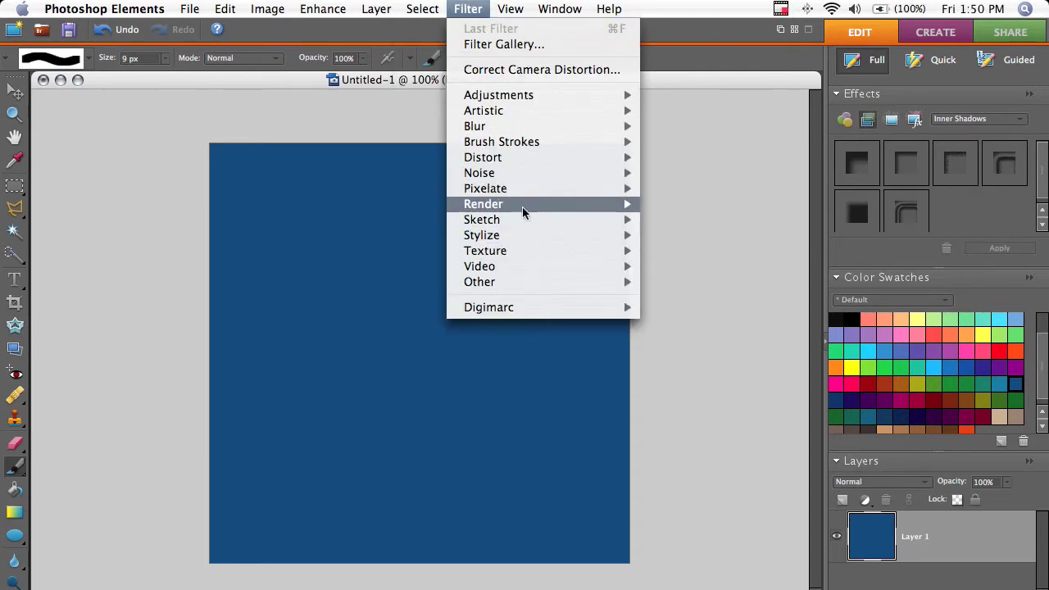
pyautogui.moveTo(572, 207)
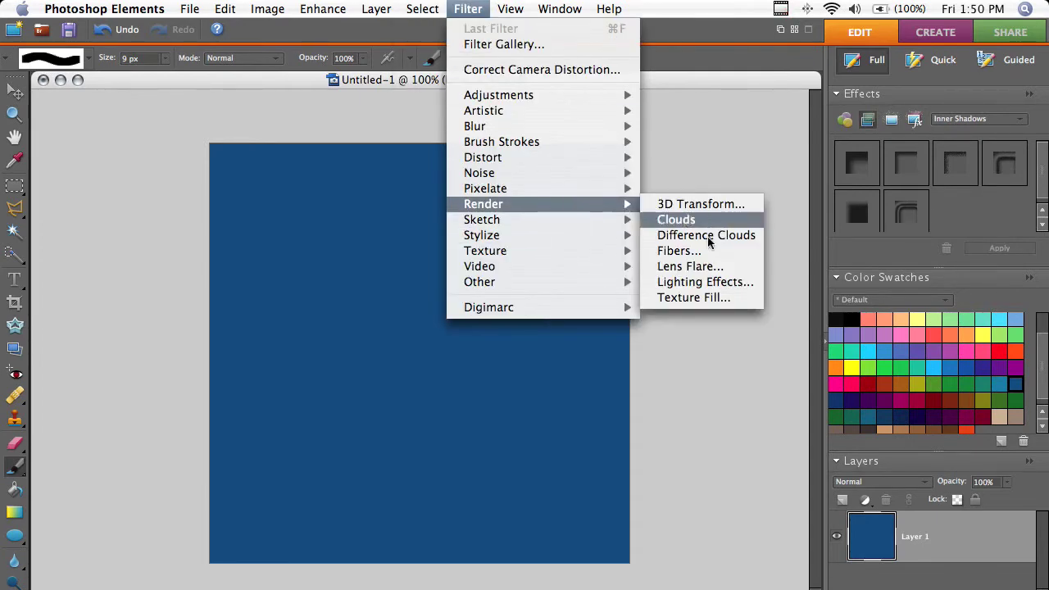
pyautogui.click(680, 282)
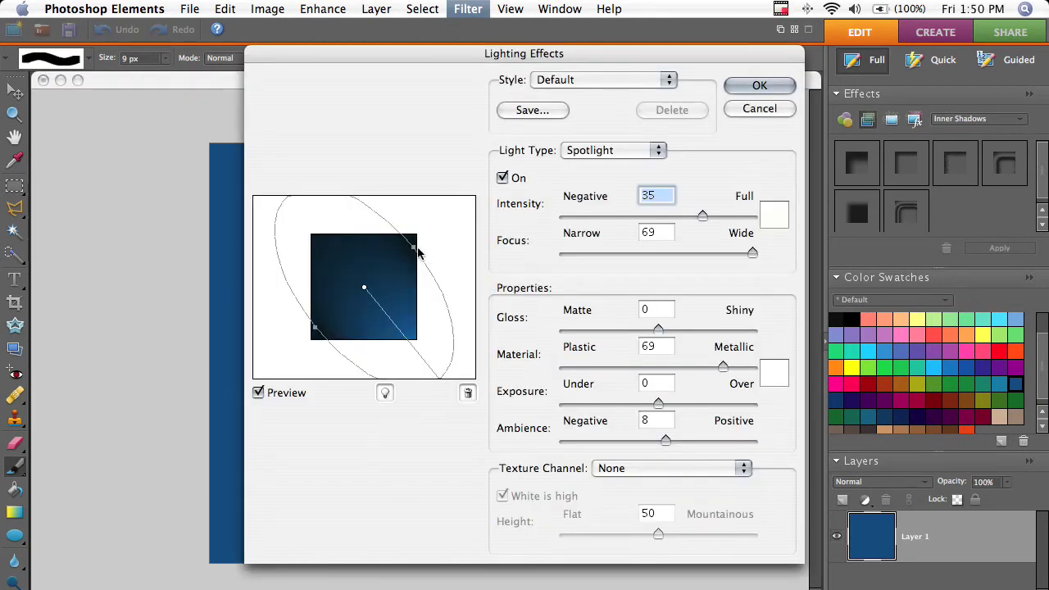
pyautogui.moveTo(414, 246); pyautogui.dragTo(311, 330)
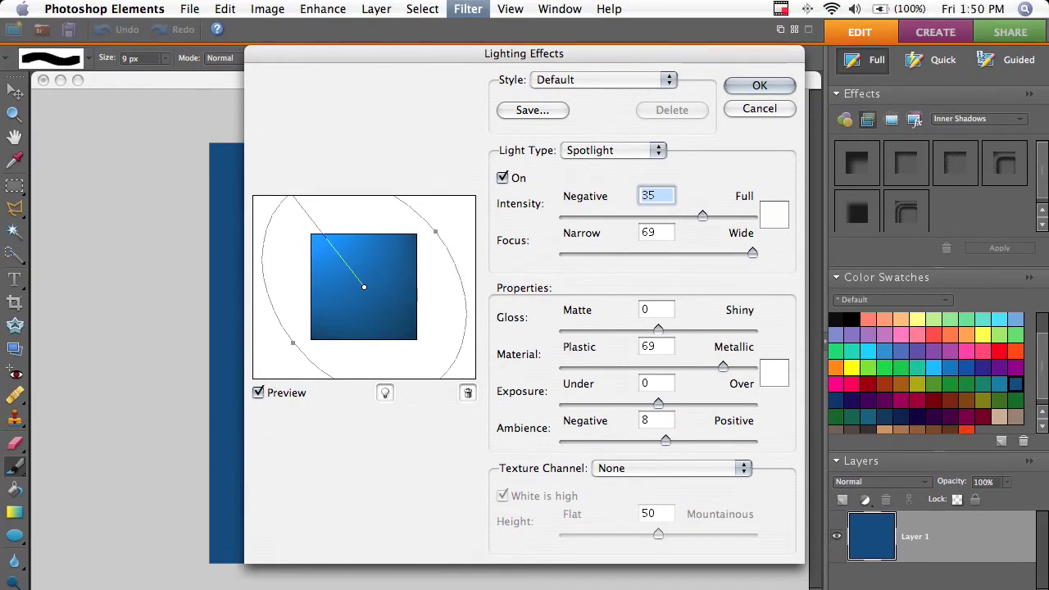
pyautogui.click(760, 46)
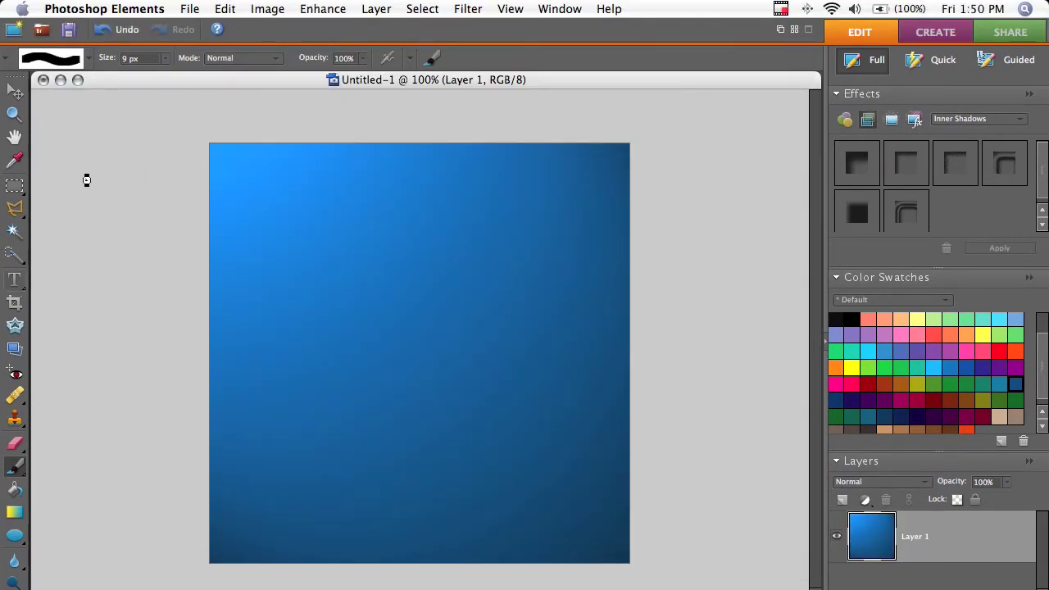
# Step: Type 'AAA' on the blue canvas in the handwritten font aaaaa and commit it
pyautogui.press('t')
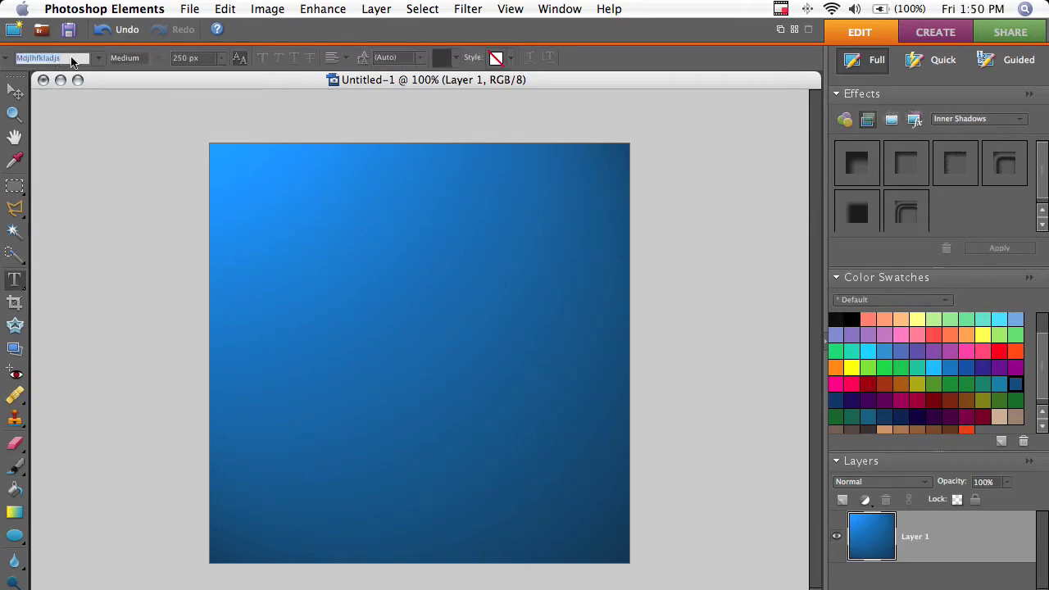
pyautogui.click(97, 59)
pyautogui.moveTo(99, 4)
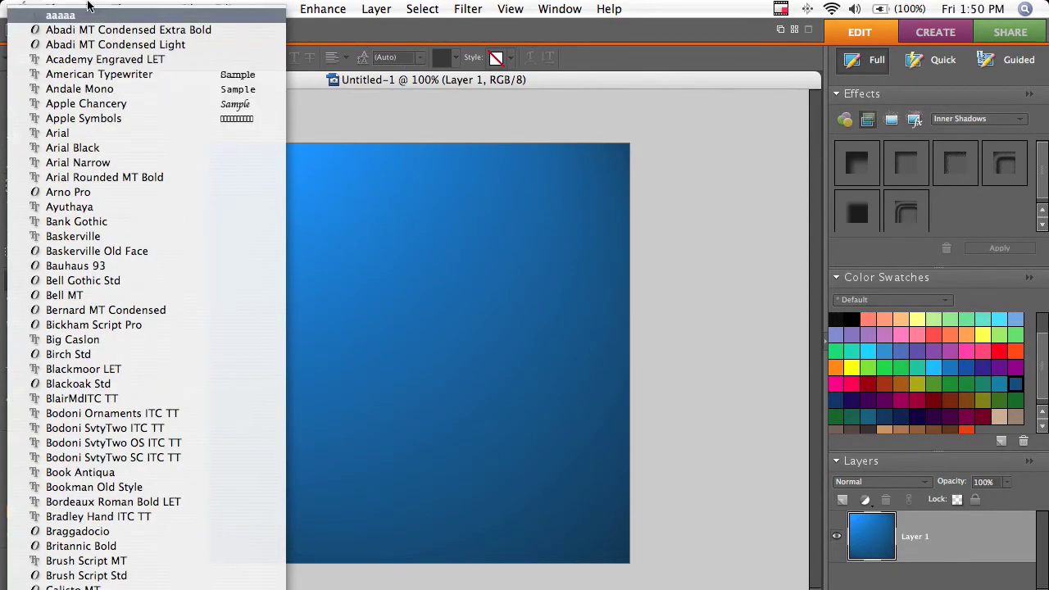
pyautogui.click(65, 17)
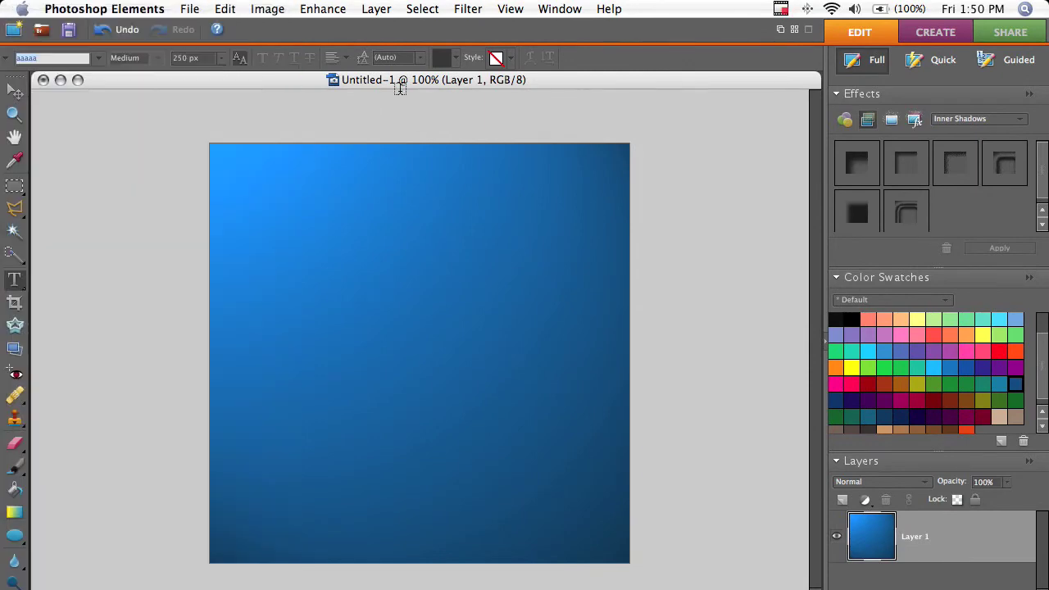
pyautogui.click(411, 371)
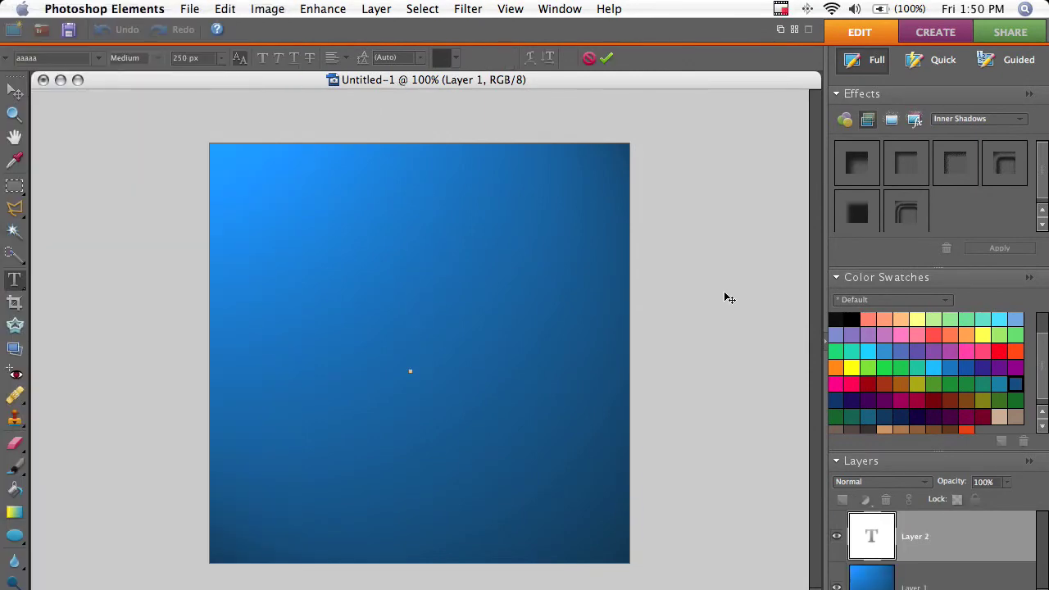
pyautogui.write('AAA')
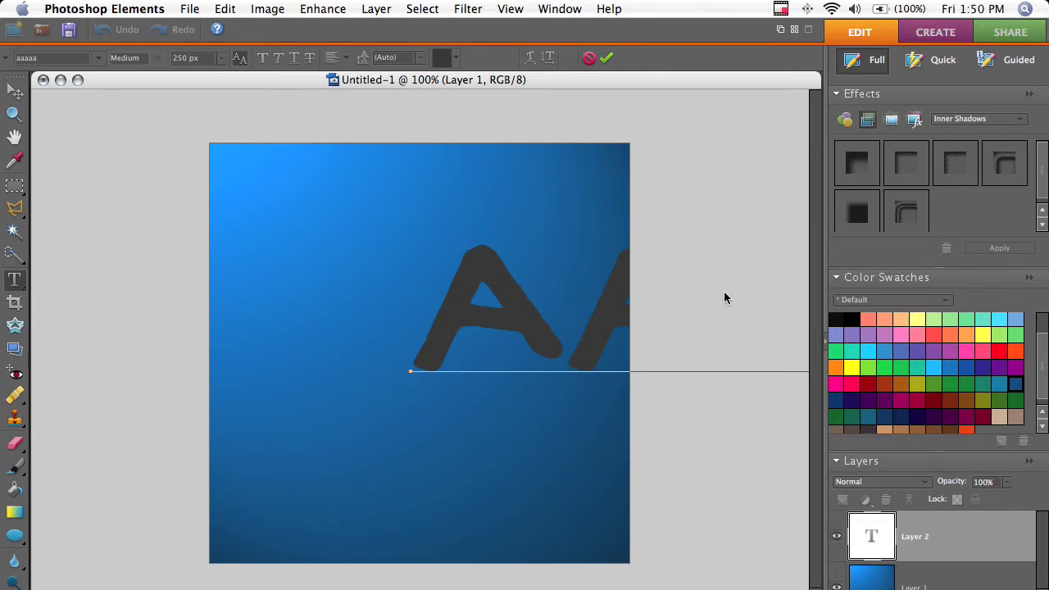
pyautogui.click(15, 91)
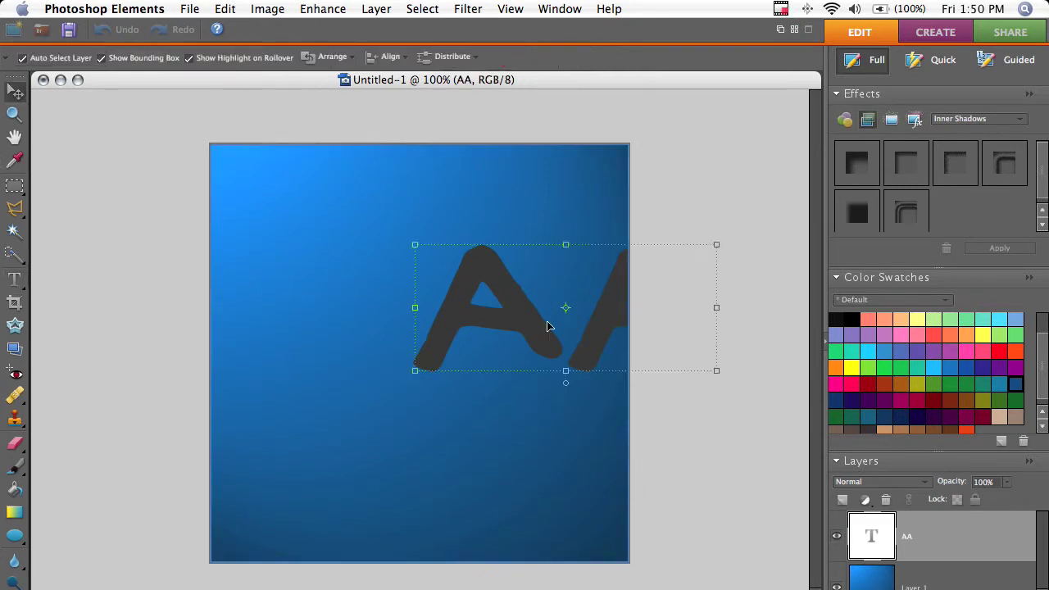
# Step: Centre the text on the canvas, apply an Inner Shadows effect, and clear the selection
pyautogui.moveTo(536, 331); pyautogui.dragTo(402, 345)
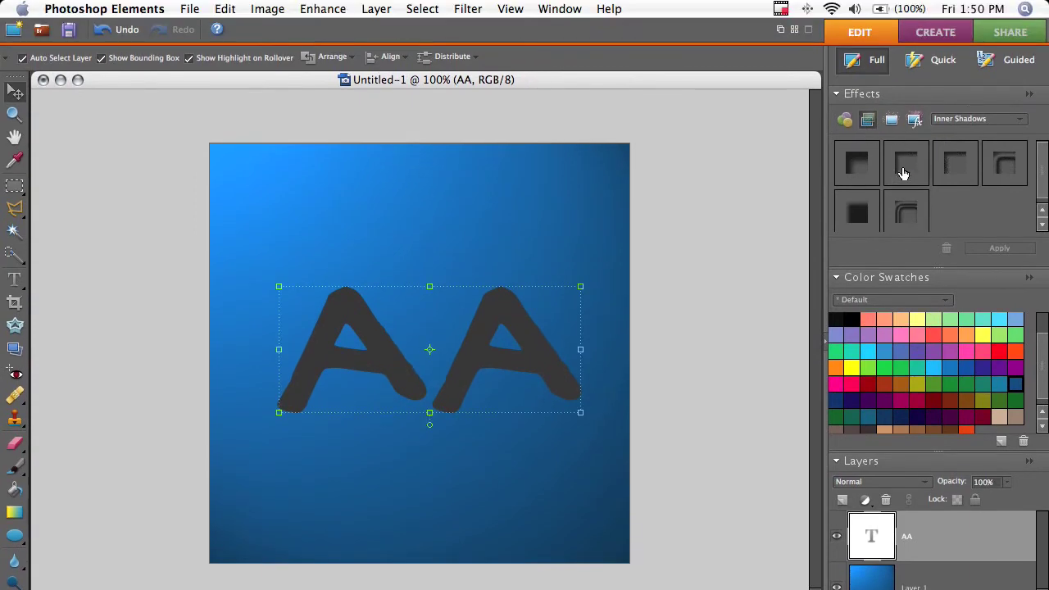
pyautogui.doubleClick(903, 173)
pyautogui.click(738, 197)
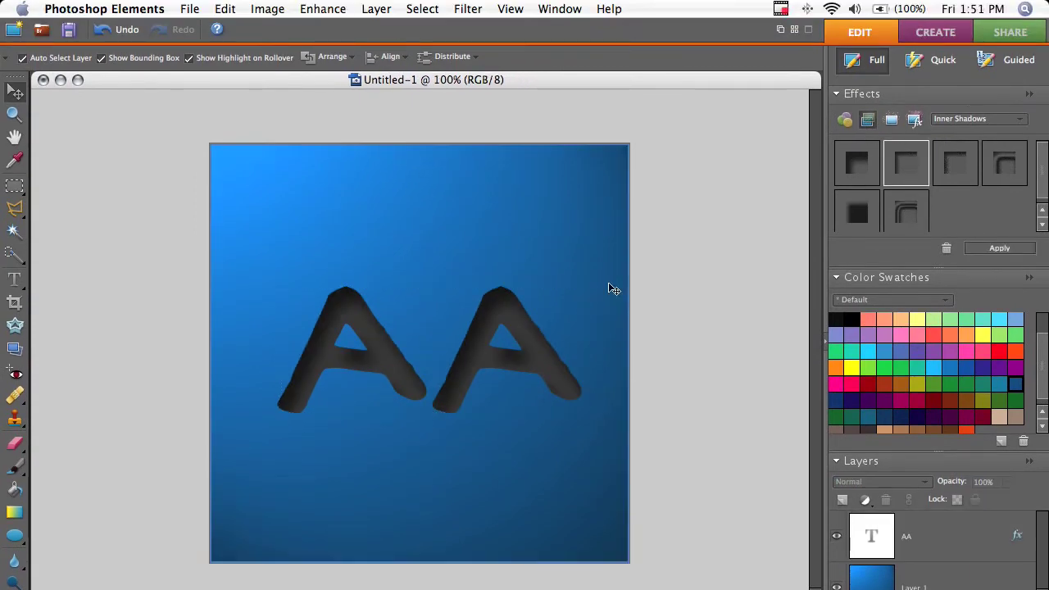
# Step: Save the image to the Desktop in Photoshop format as 'MY ICON!!!.psd'
pyautogui.click(190, 8)
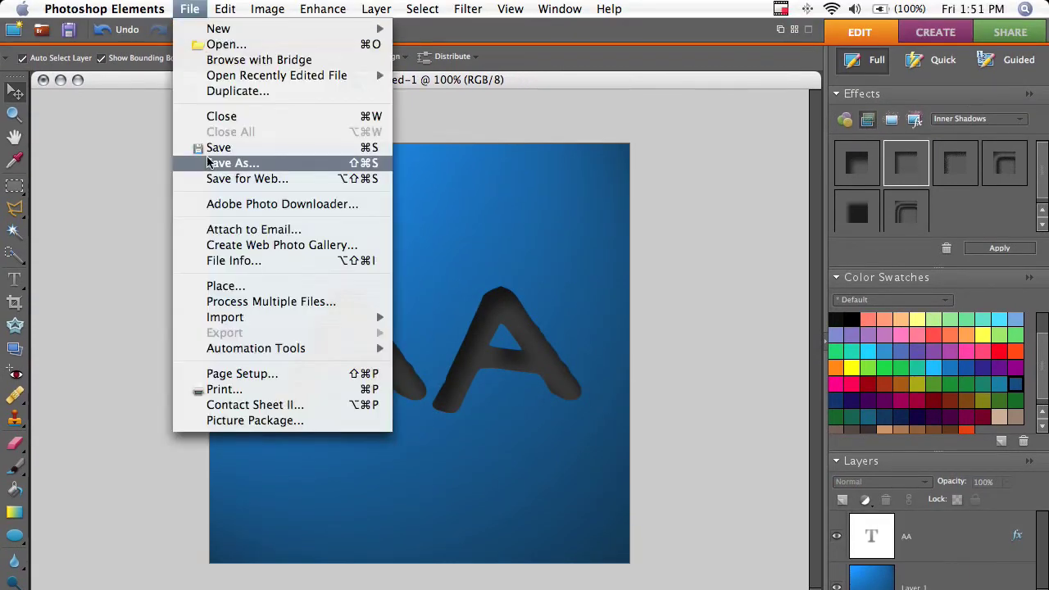
pyautogui.click(215, 147)
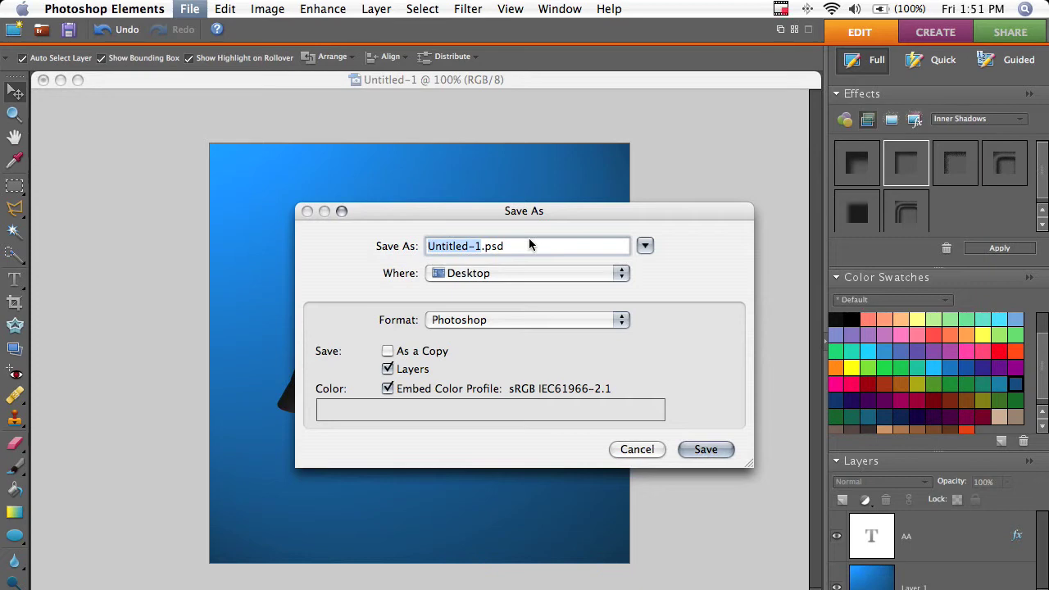
pyautogui.write('MY ICON!!!')
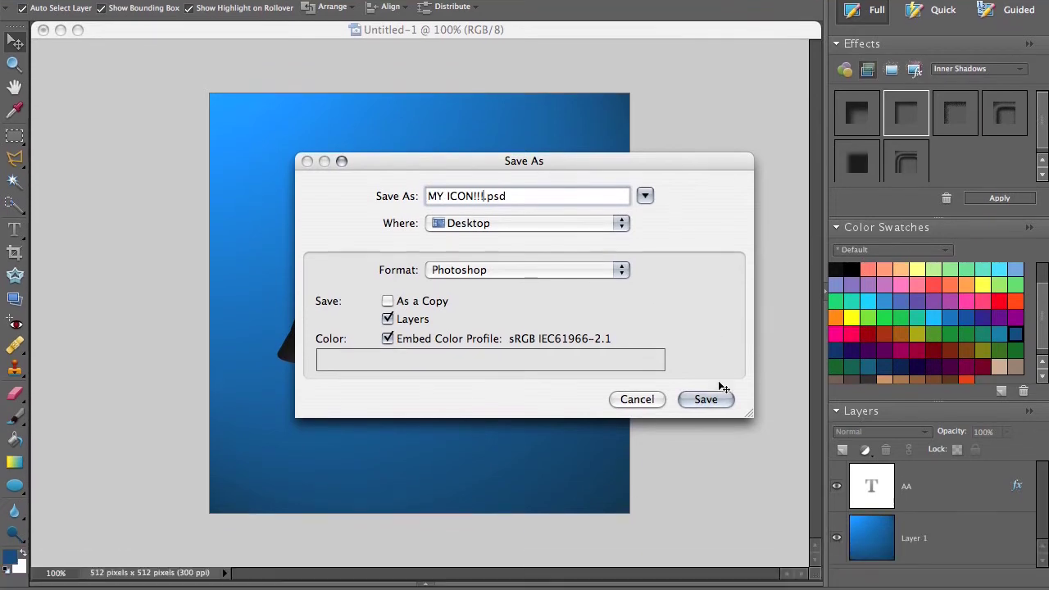
pyautogui.click(706, 449)
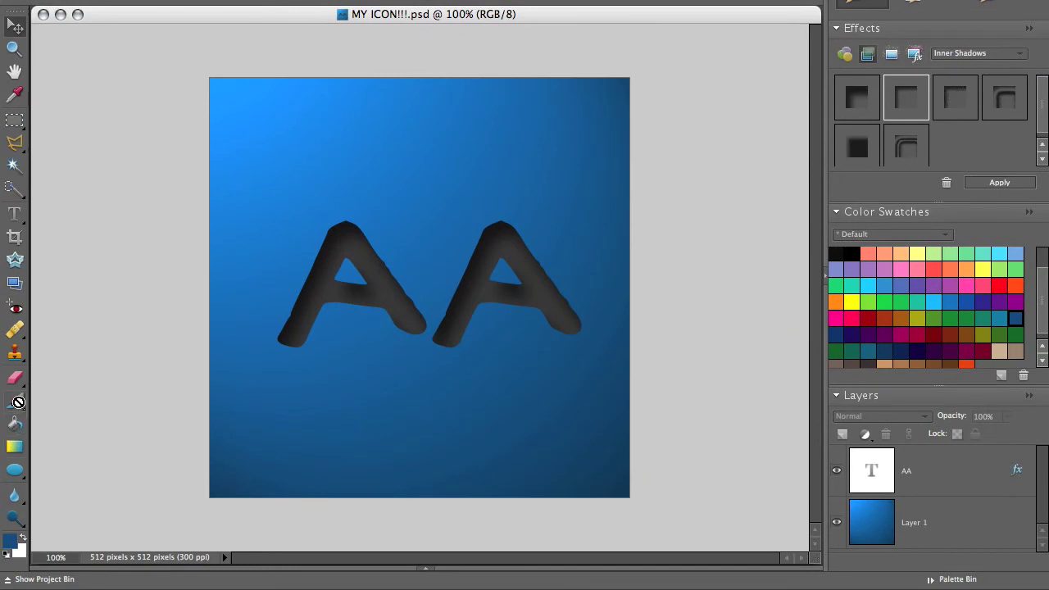
# Step: Select the Brush tool and check the Desktop folder in Finder for the saved file
pyautogui.click(15, 401)
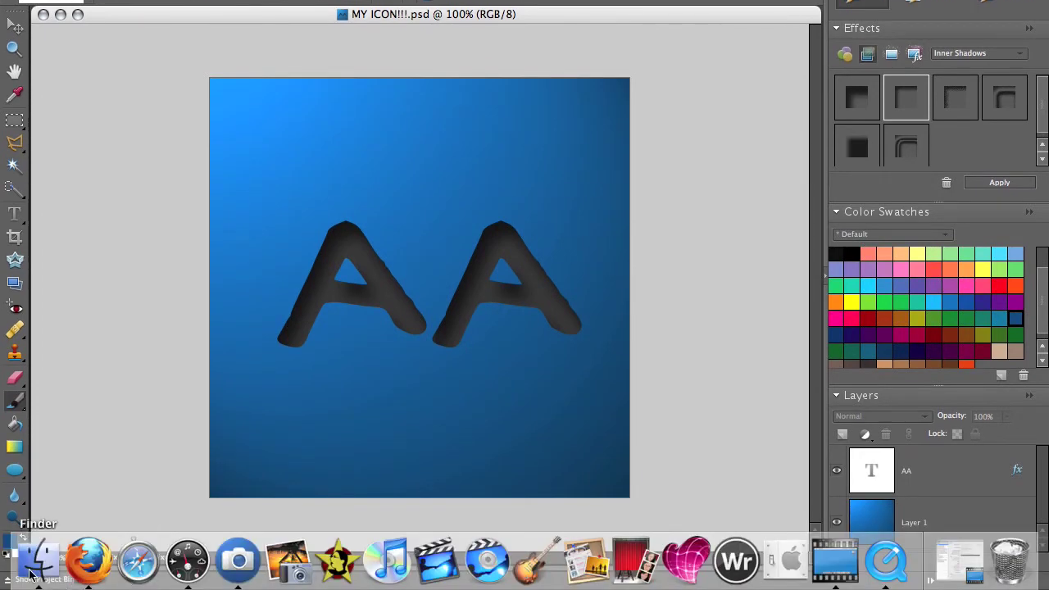
pyautogui.click(33, 560)
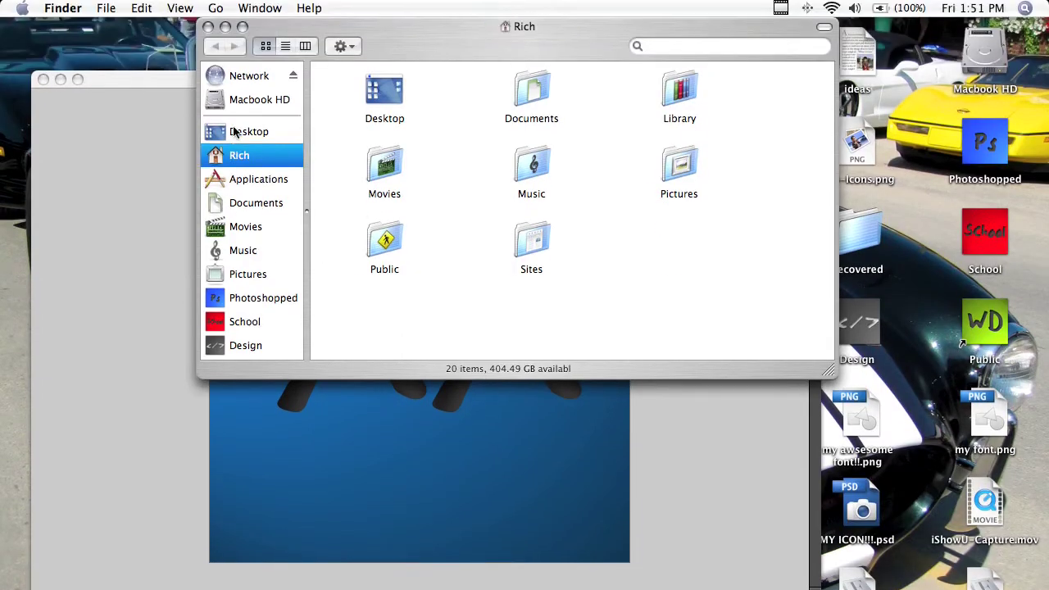
pyautogui.click(240, 66)
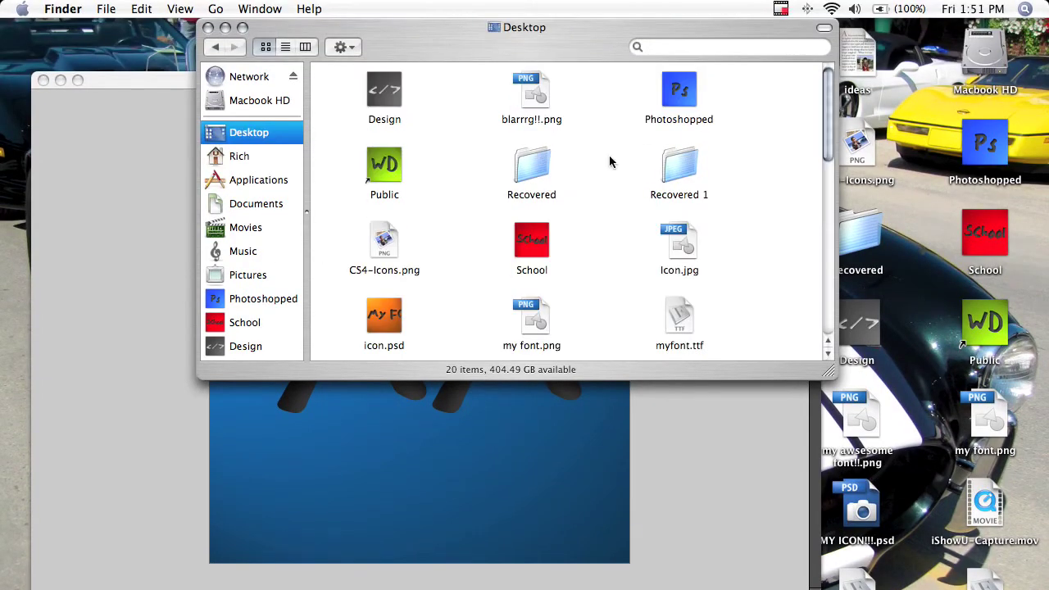
pyautogui.scroll(-2, 610, 161)
pyautogui.scroll(-8, 610, 162)
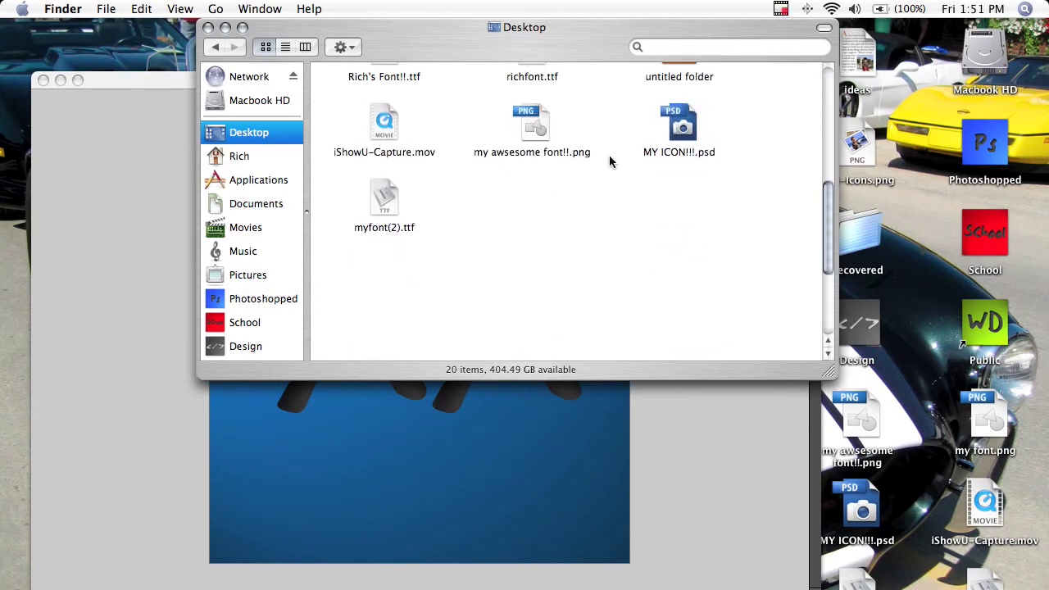
pyautogui.click(207, 27)
# Step: Paint a test stroke on the background layer, undo it, and resave the image
pyautogui.click(90, 335)
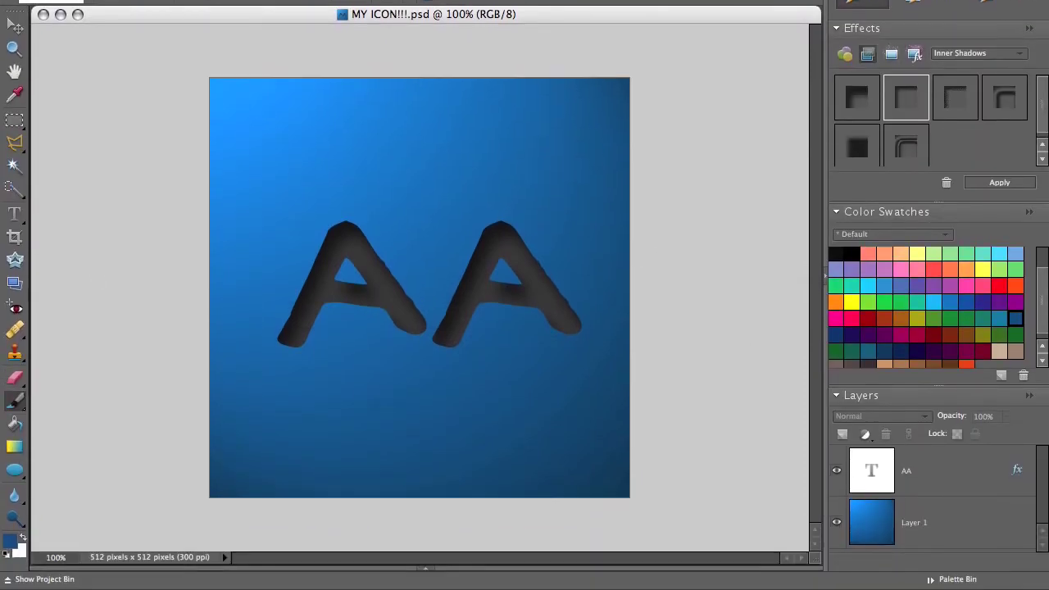
pyautogui.click(918, 585)
pyautogui.moveTo(310, 142)
pyautogui.mouseDown()
pyautogui.moveTo(328, 141)
pyautogui.moveTo(413, 224)
pyautogui.moveTo(446, 191)
pyautogui.mouseUp()
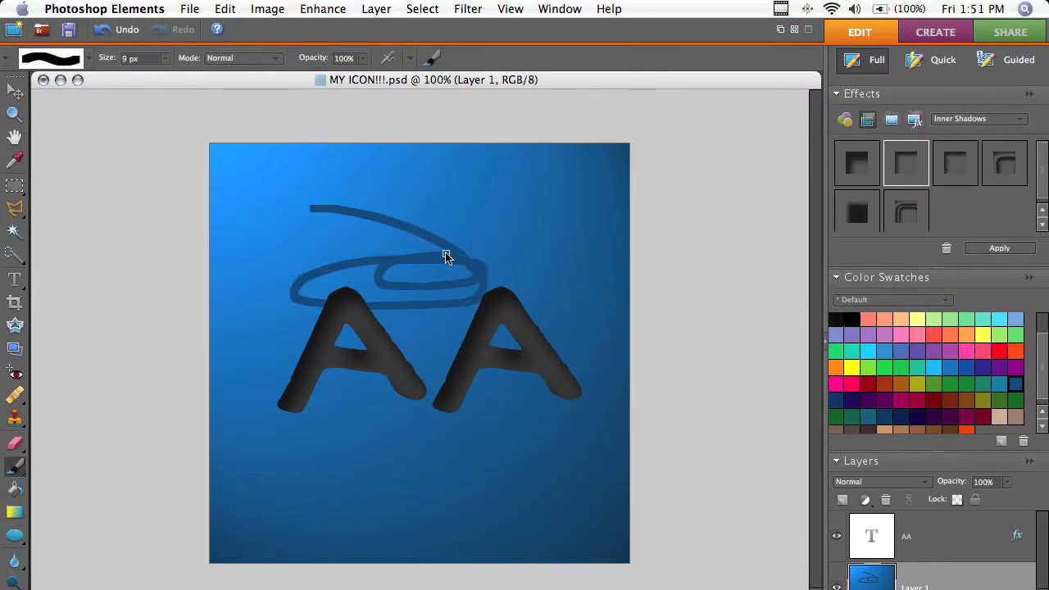
pyautogui.press('super+z')
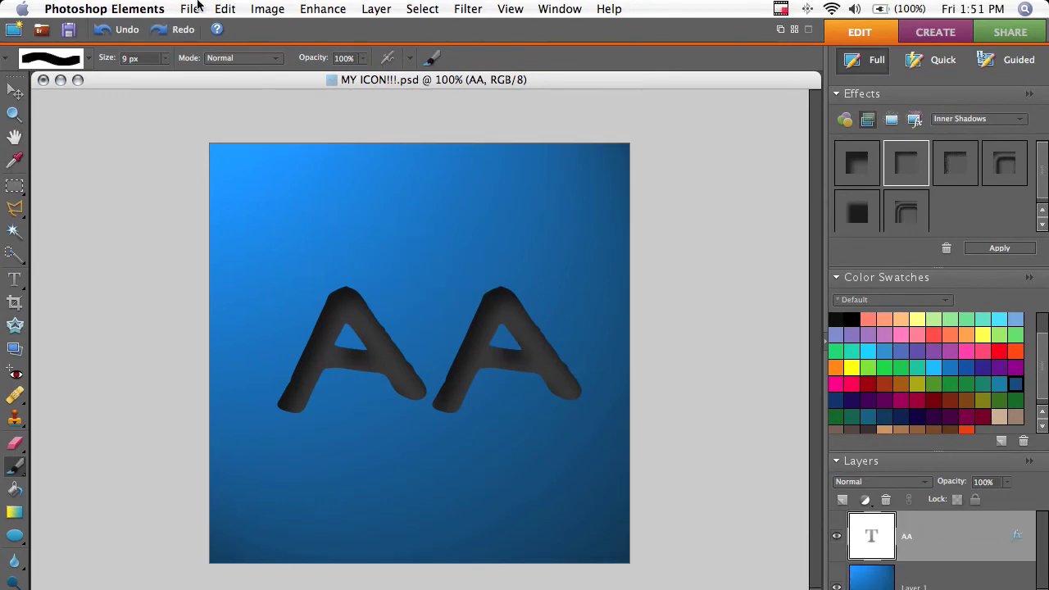
pyautogui.click(189, 8)
pyautogui.click(221, 148)
# Step: Recheck the Desktop in Finder for the updated file, then return to Photoshop Elements
pyautogui.click(38, 586)
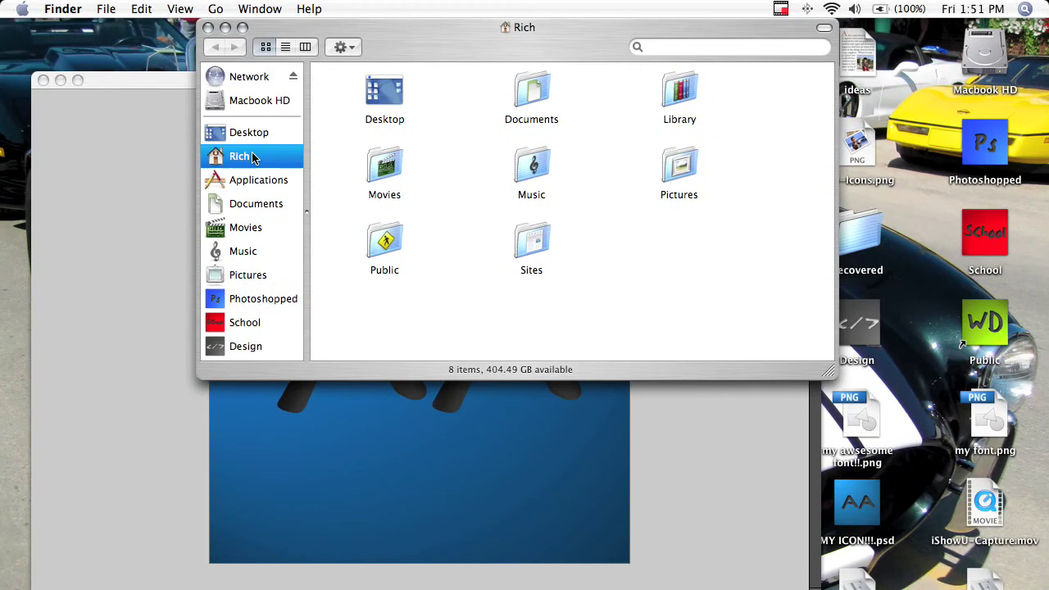
pyautogui.click(248, 111)
pyautogui.scroll(-5, 533, 173)
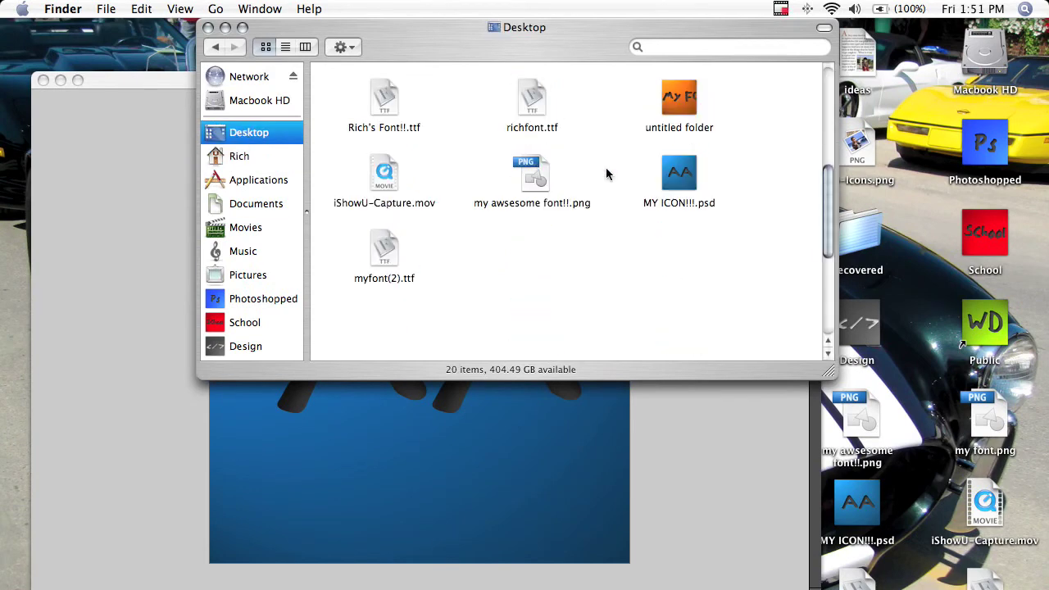
pyautogui.click(207, 27)
pyautogui.click(145, 182)
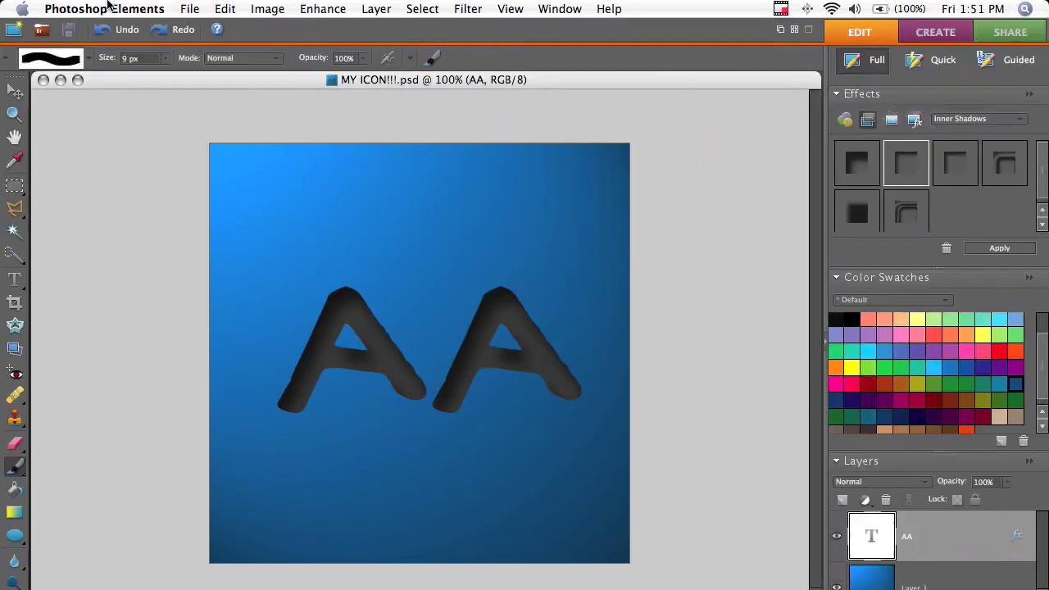
pyautogui.click(111, 8)
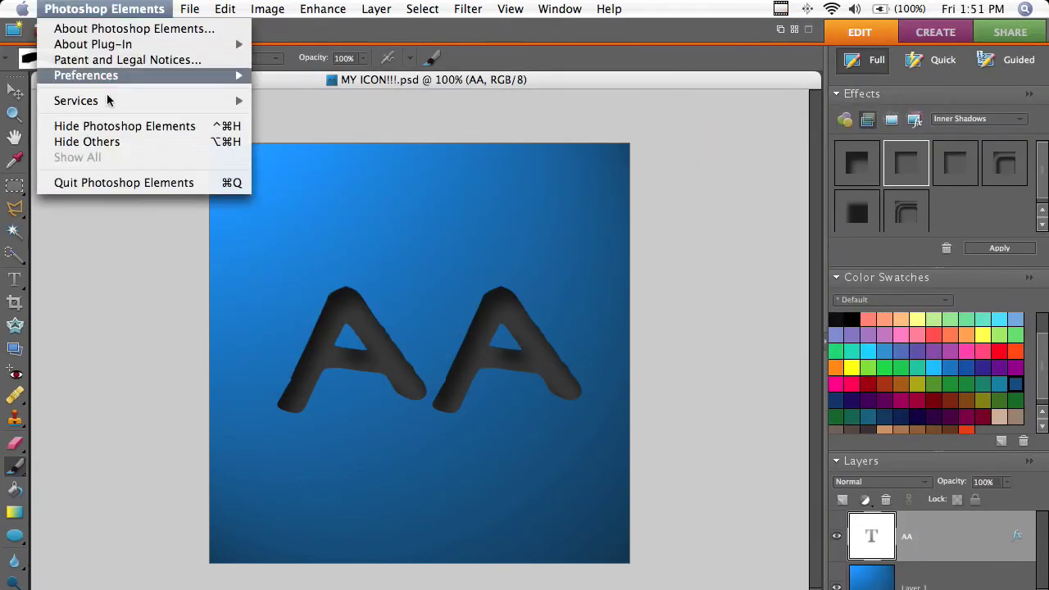
# Step: Quit Photoshop Elements and create a new desktop folder named 'ajksdhflkjdh'
pyautogui.click(114, 182)
pyautogui.rightClick(401, 151)
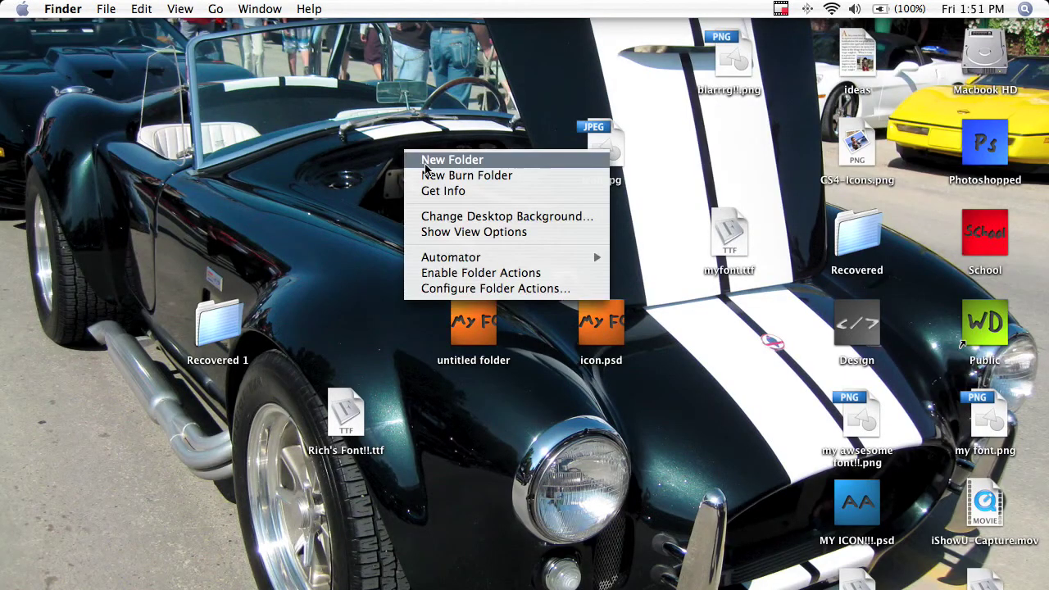
pyautogui.click(423, 164)
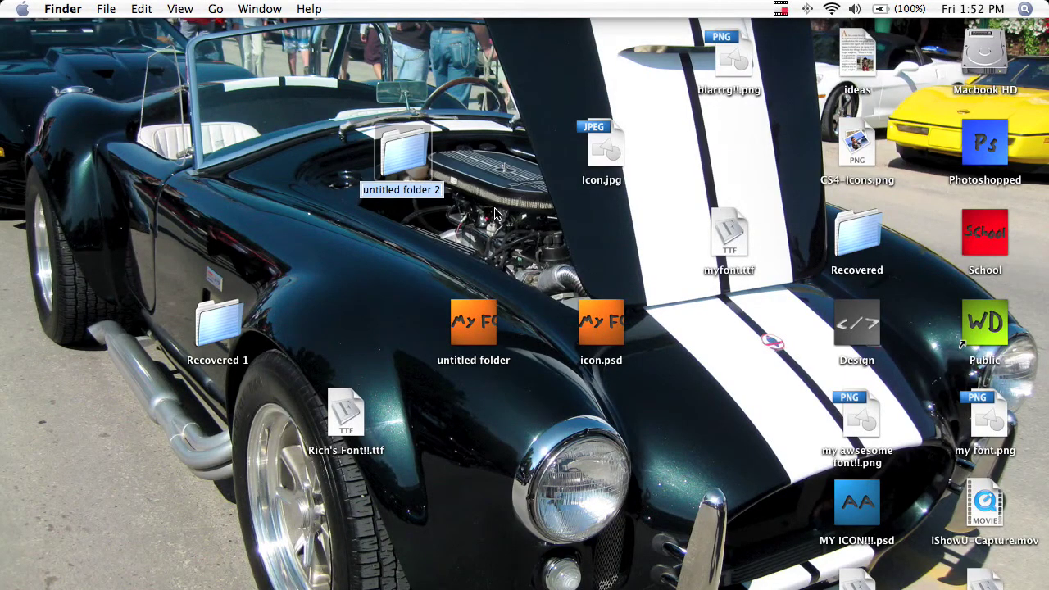
pyautogui.write('ajksdhflkjdh')
pyautogui.click(537, 189)
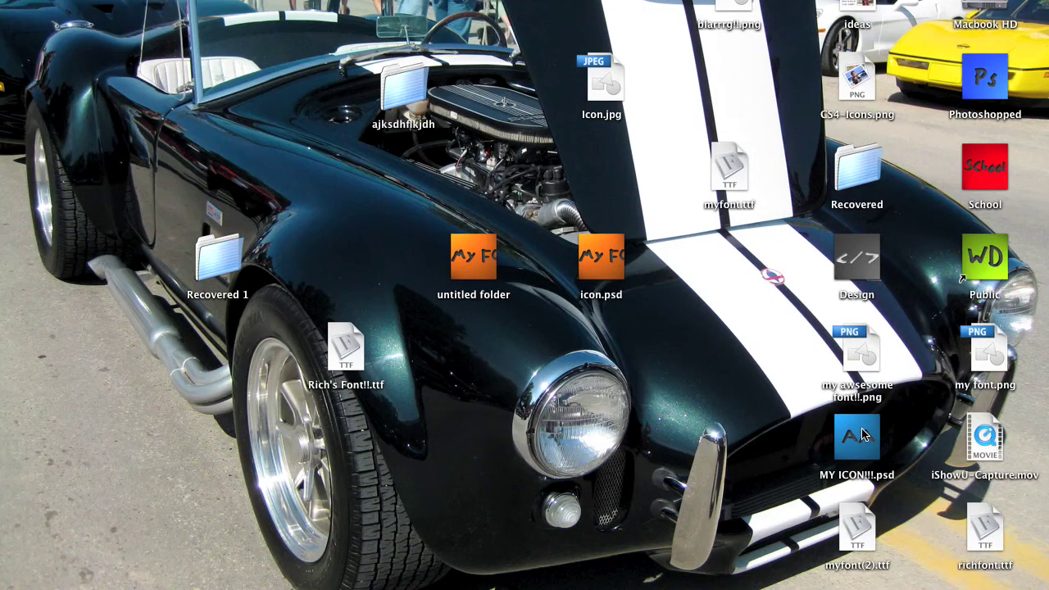
# Step: Open the Info windows for MY ICON!!!.psd and the ajksdhflkjdh folder
pyautogui.rightClick(862, 434)
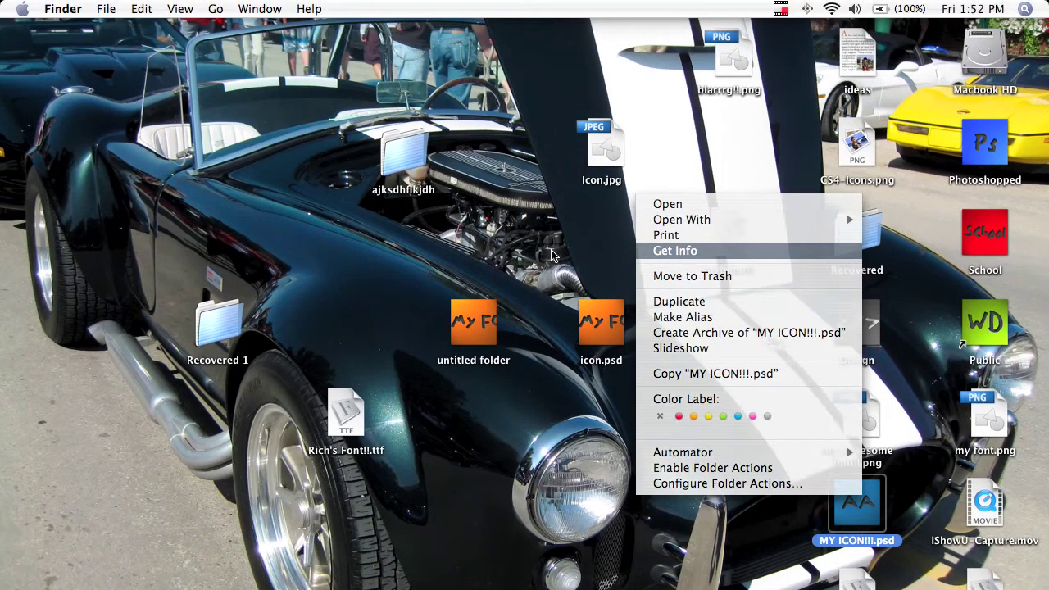
pyautogui.press('Return')
pyautogui.rightClick(413, 145)
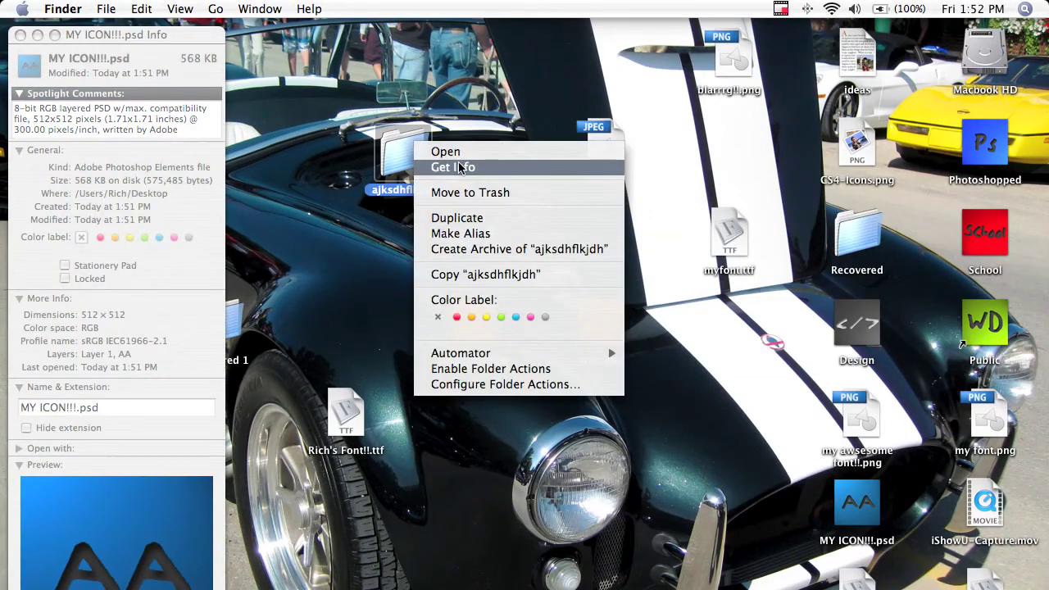
pyautogui.click(454, 167)
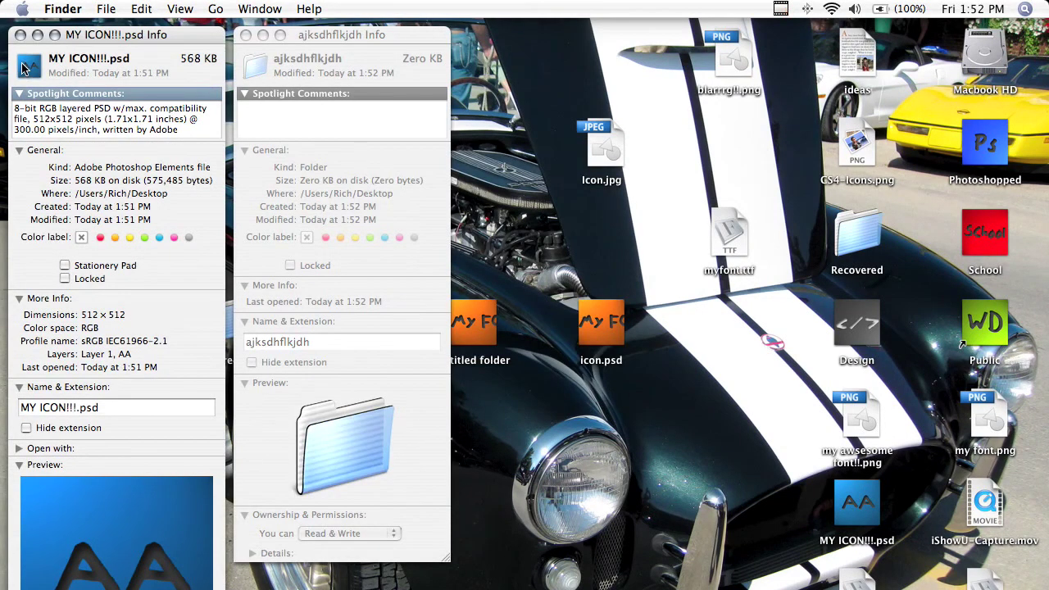
# Step: Copy the file's AA icon onto the folder's icon and close both Info windows
pyautogui.click(24, 69)
pyautogui.click(140, 7)
pyautogui.click(160, 70)
pyautogui.click(277, 69)
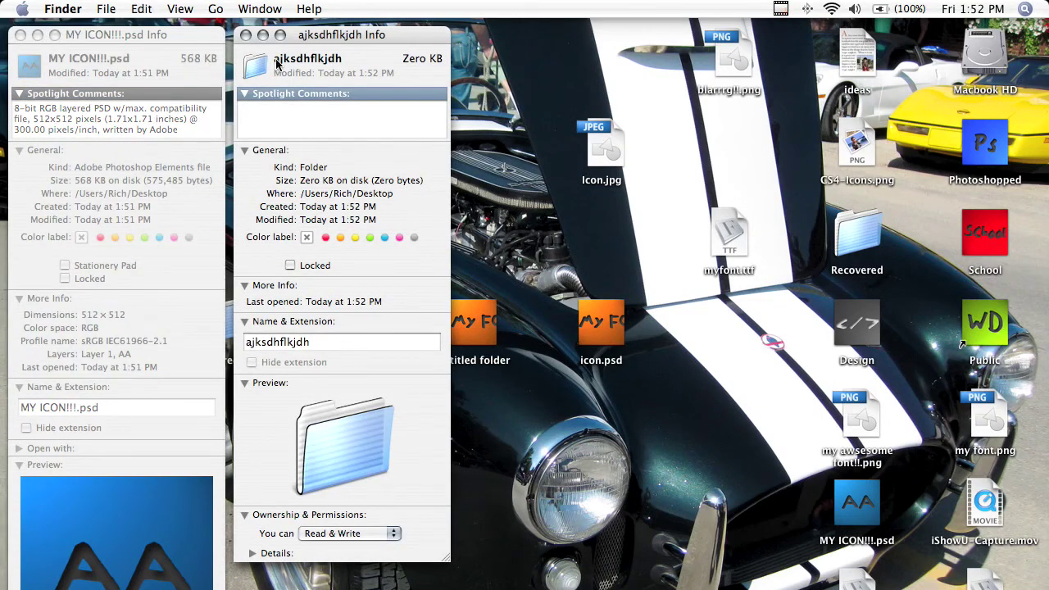
pyautogui.click(263, 70)
pyautogui.press('super+v')
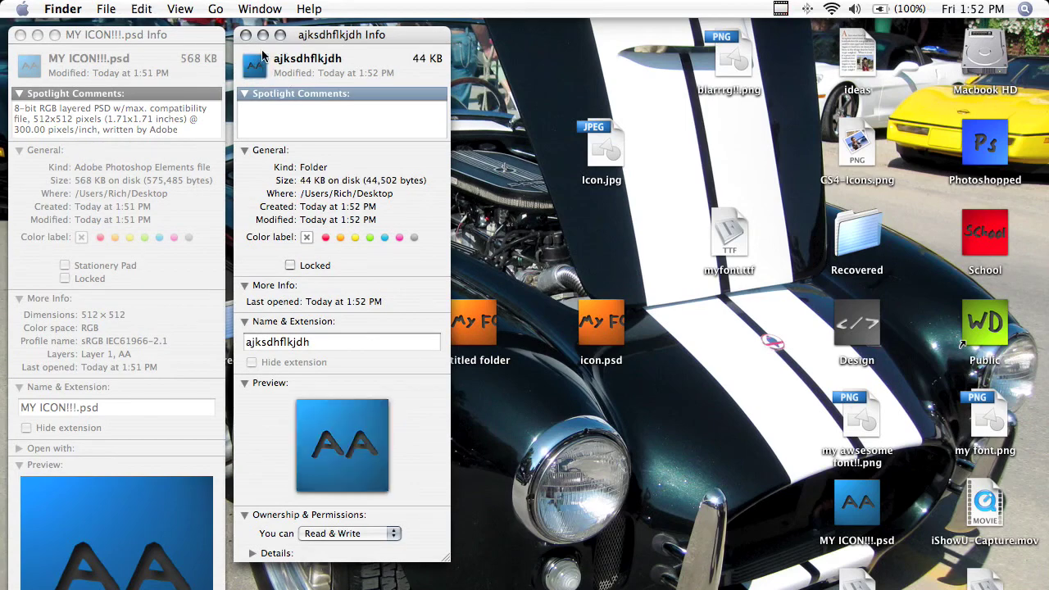
pyautogui.click(246, 35)
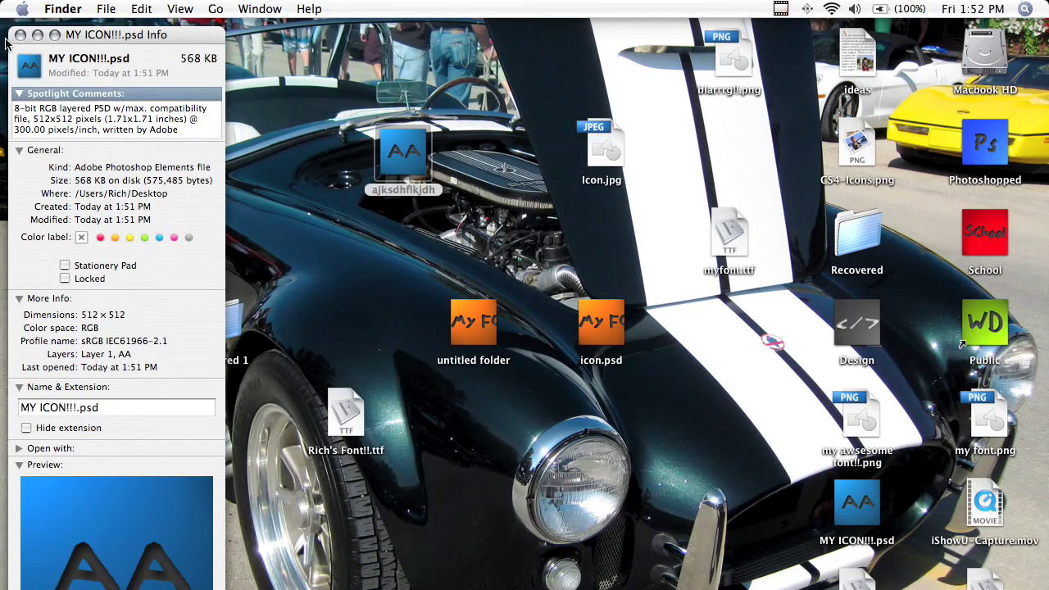
pyautogui.click(20, 36)
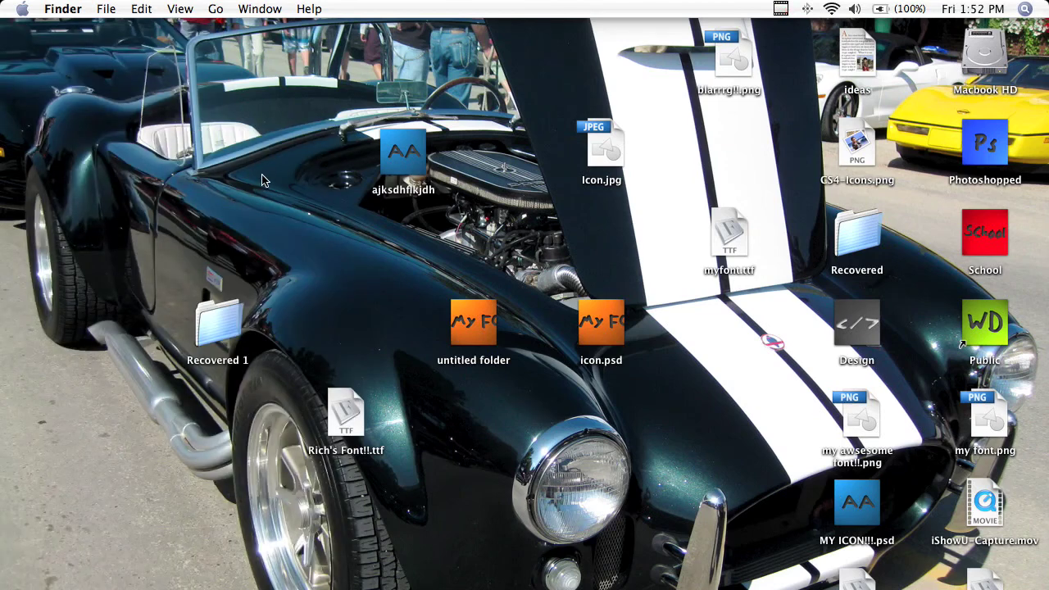